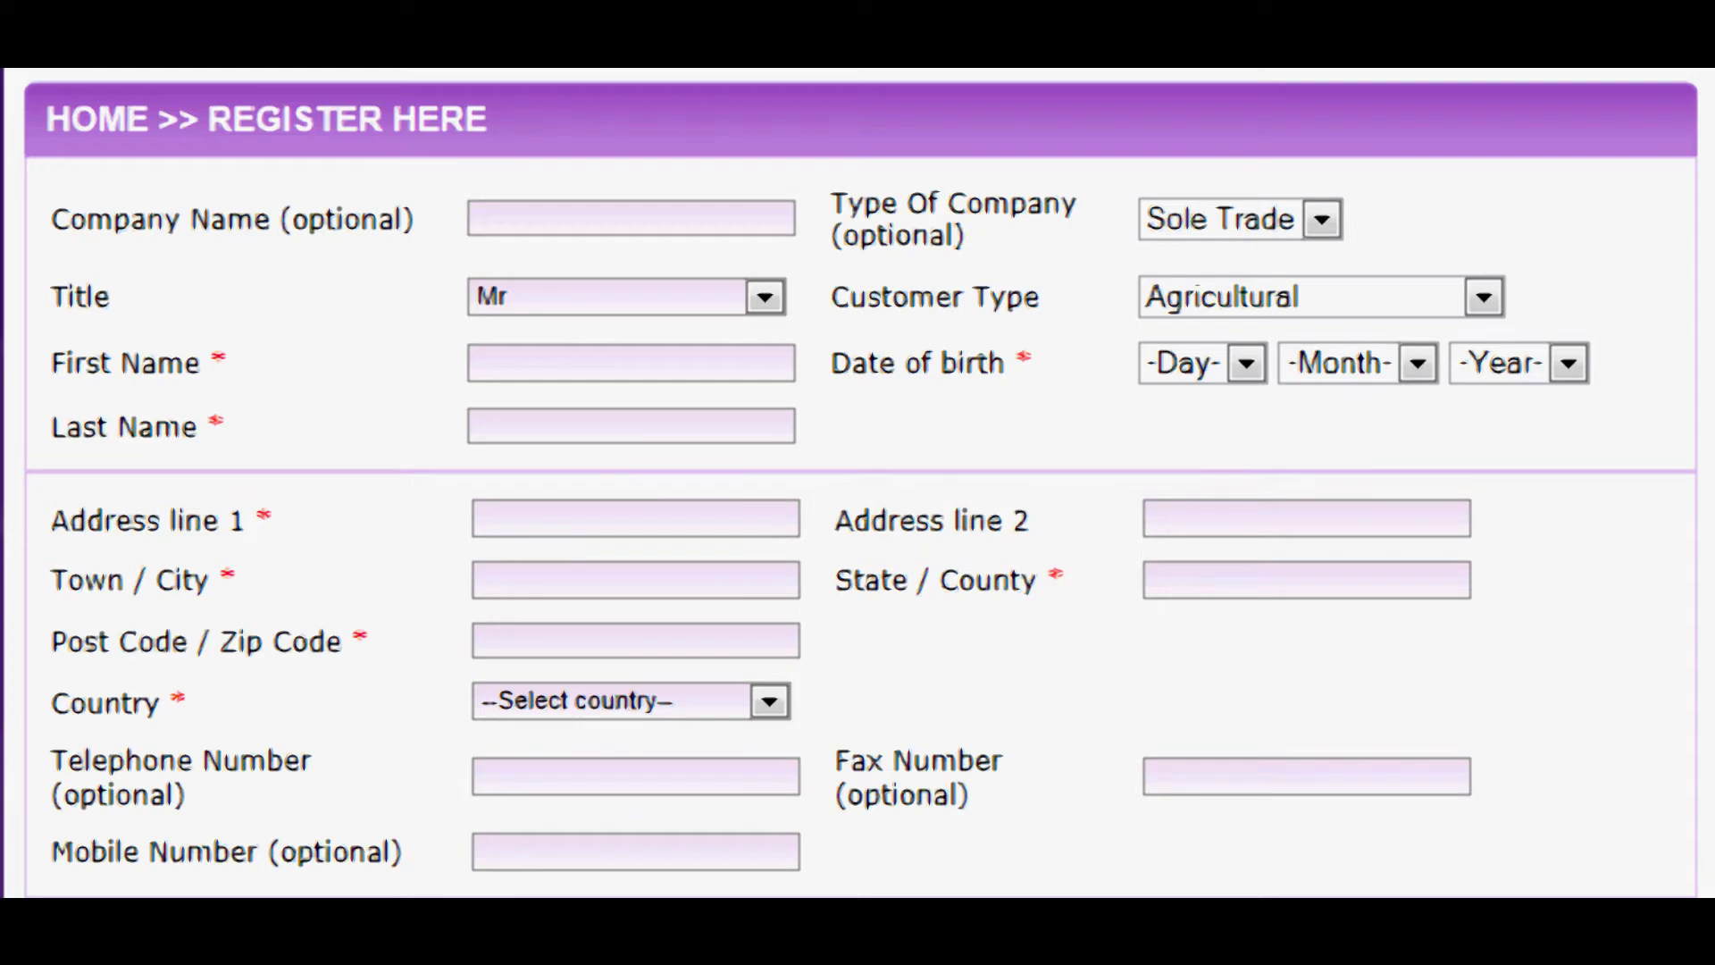
# - Keep Sole Trade as the company type and set Customer Type to Education and Training
pyautogui.click(508, 217)
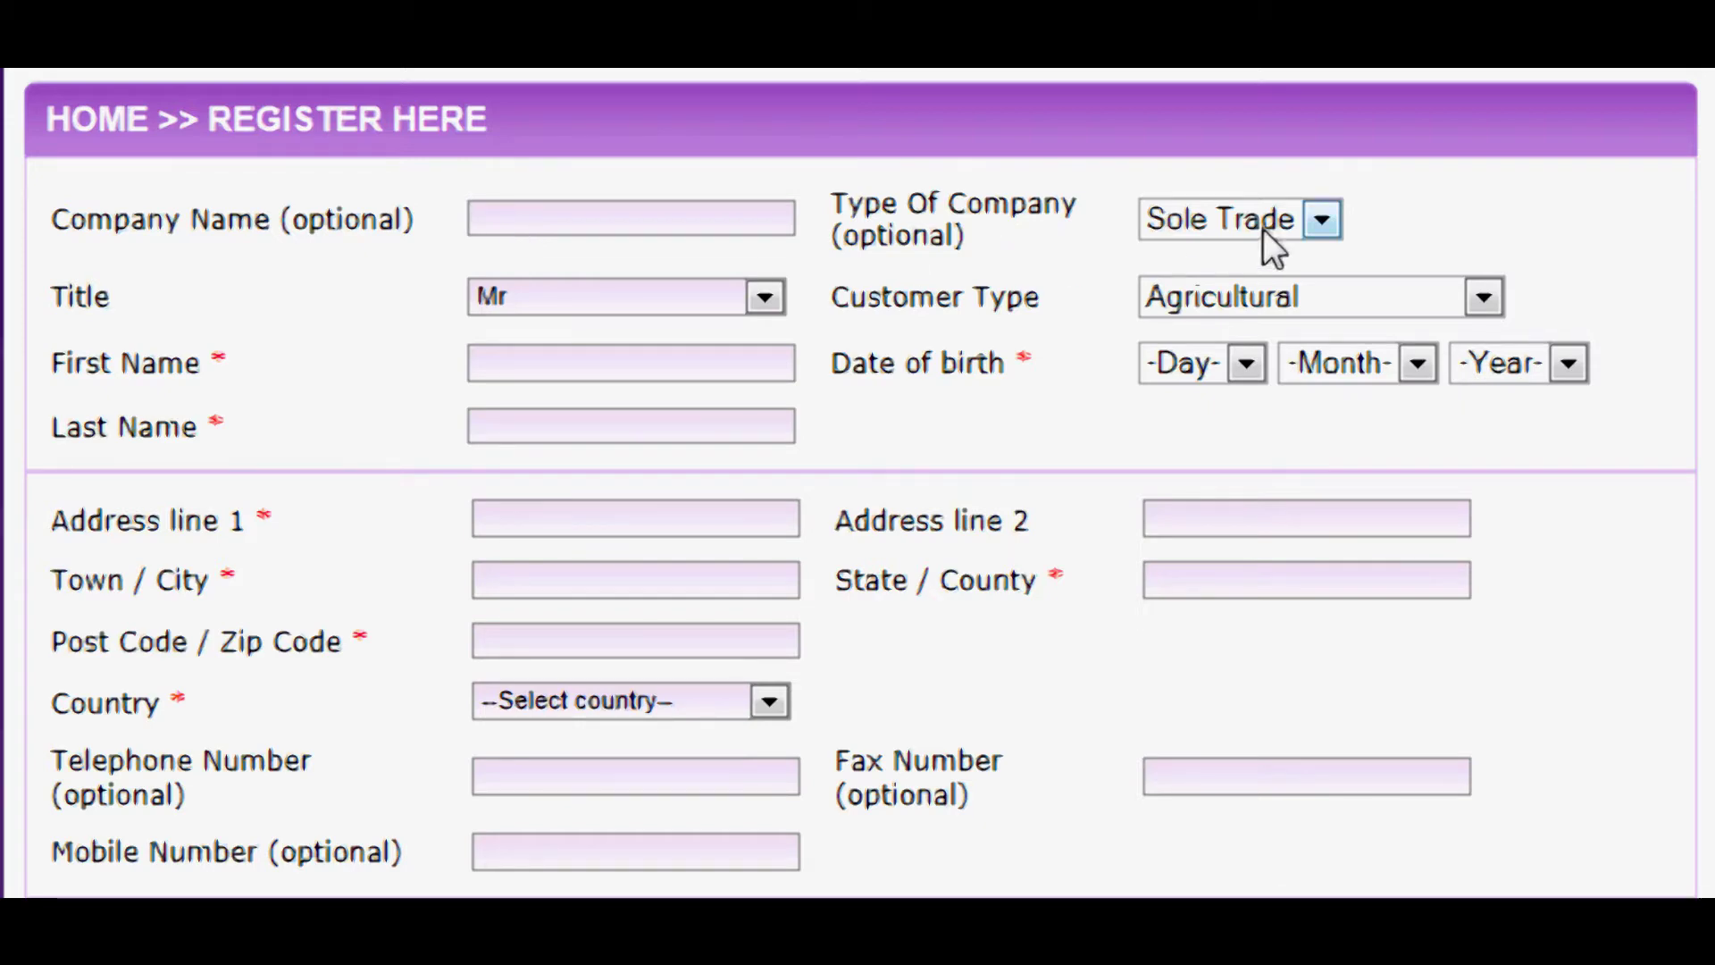
pyautogui.click(1334, 223)
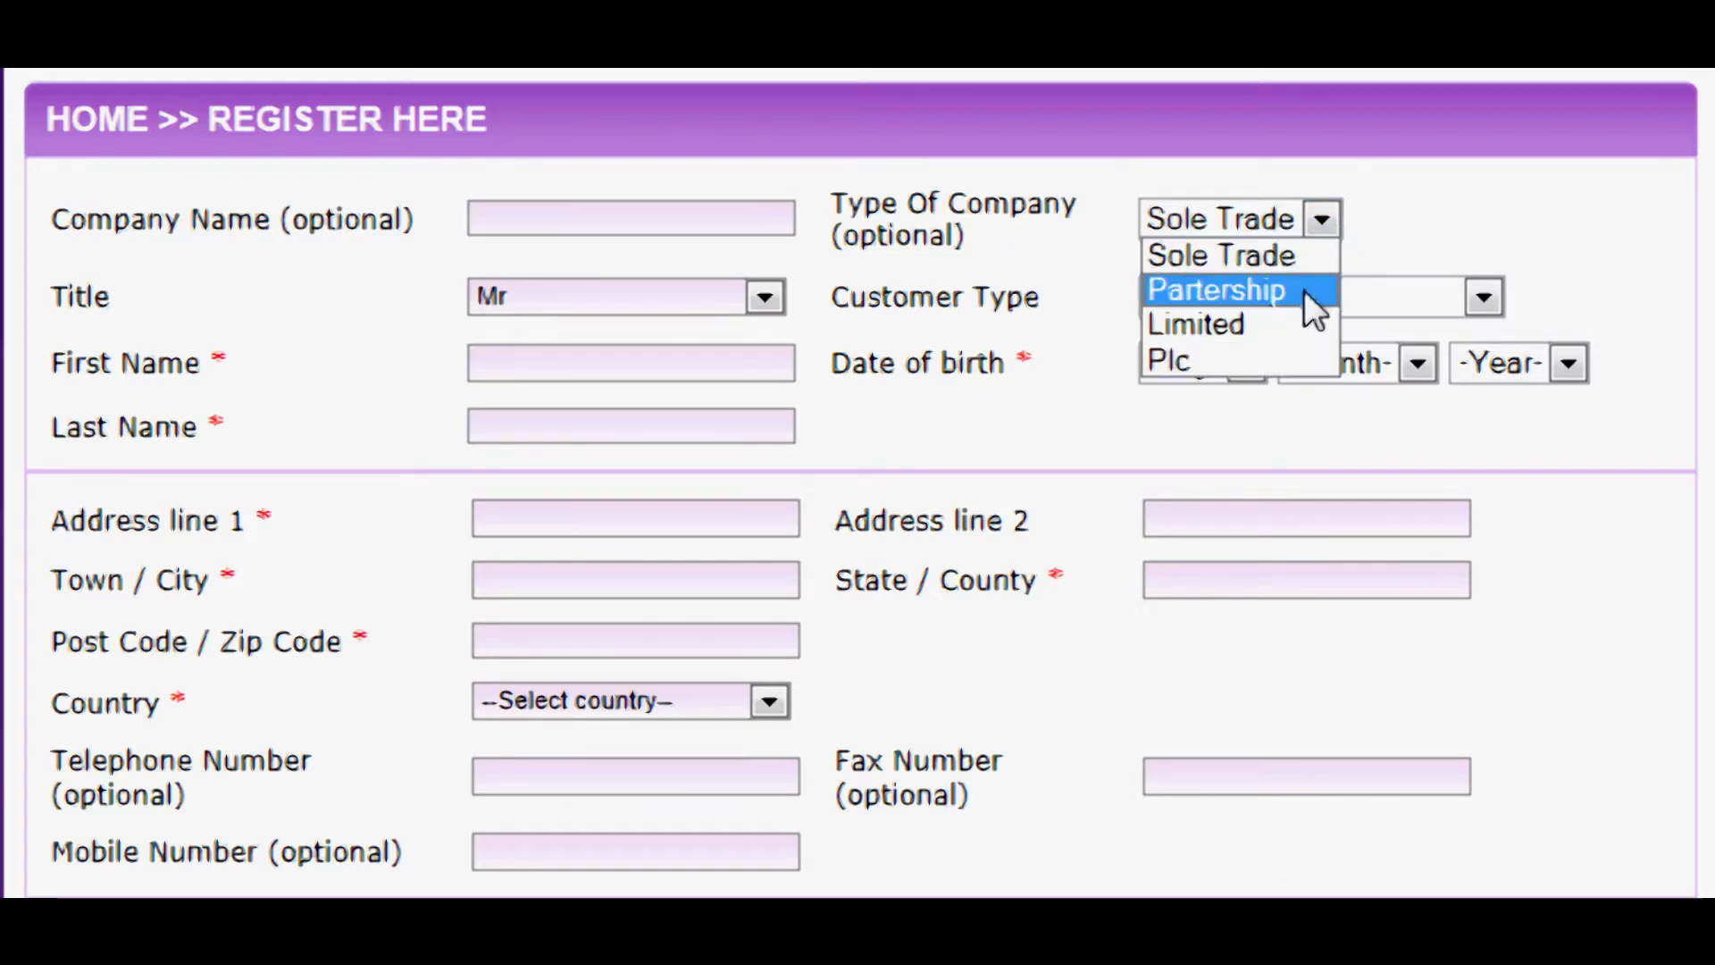
pyautogui.click(1611, 248)
pyautogui.click(1482, 299)
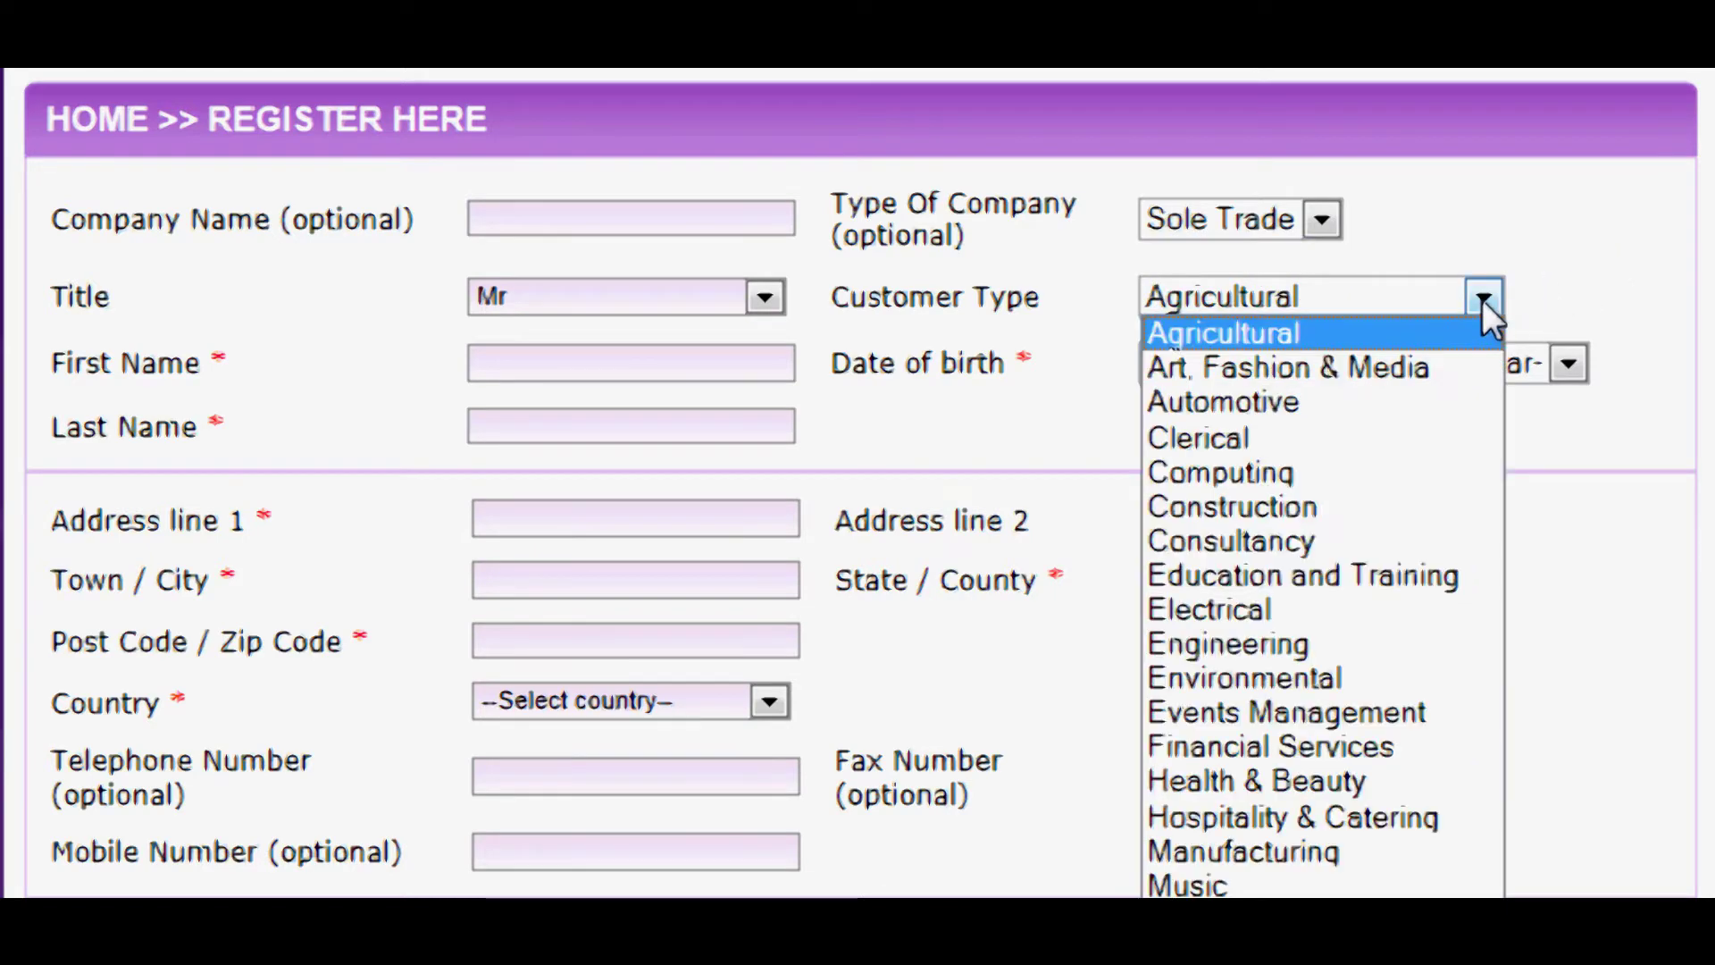
pyautogui.click(1352, 581)
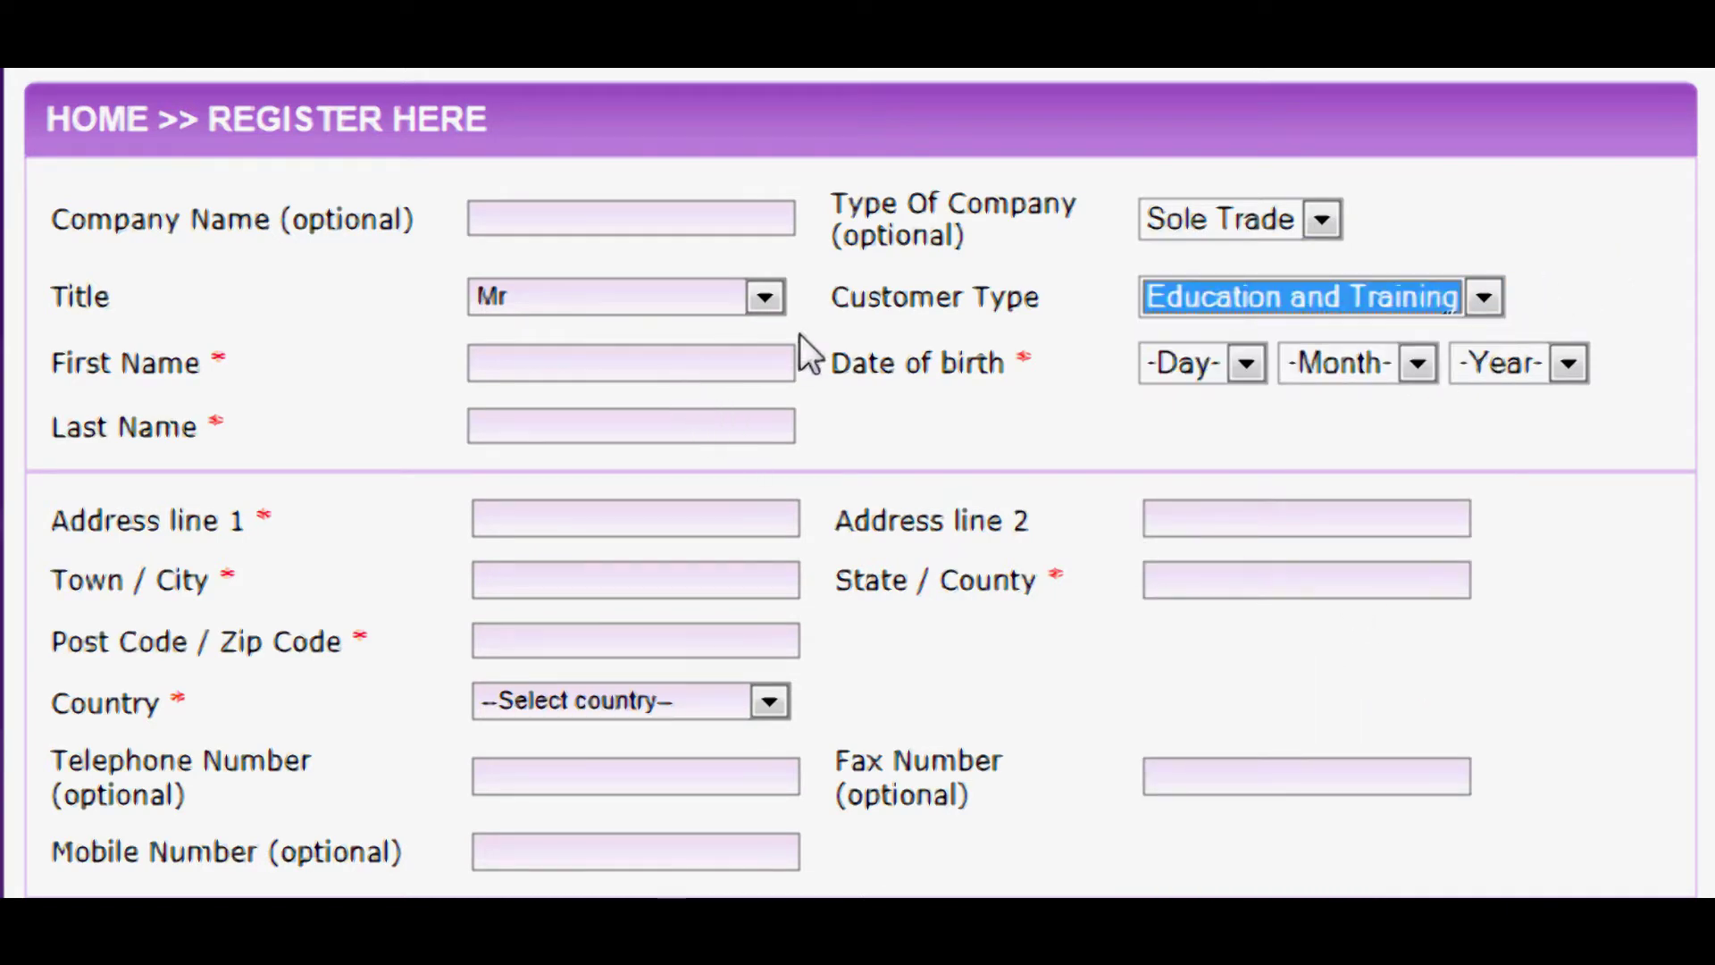
# - Enter the customer's first and last names
pyautogui.click(511, 362)
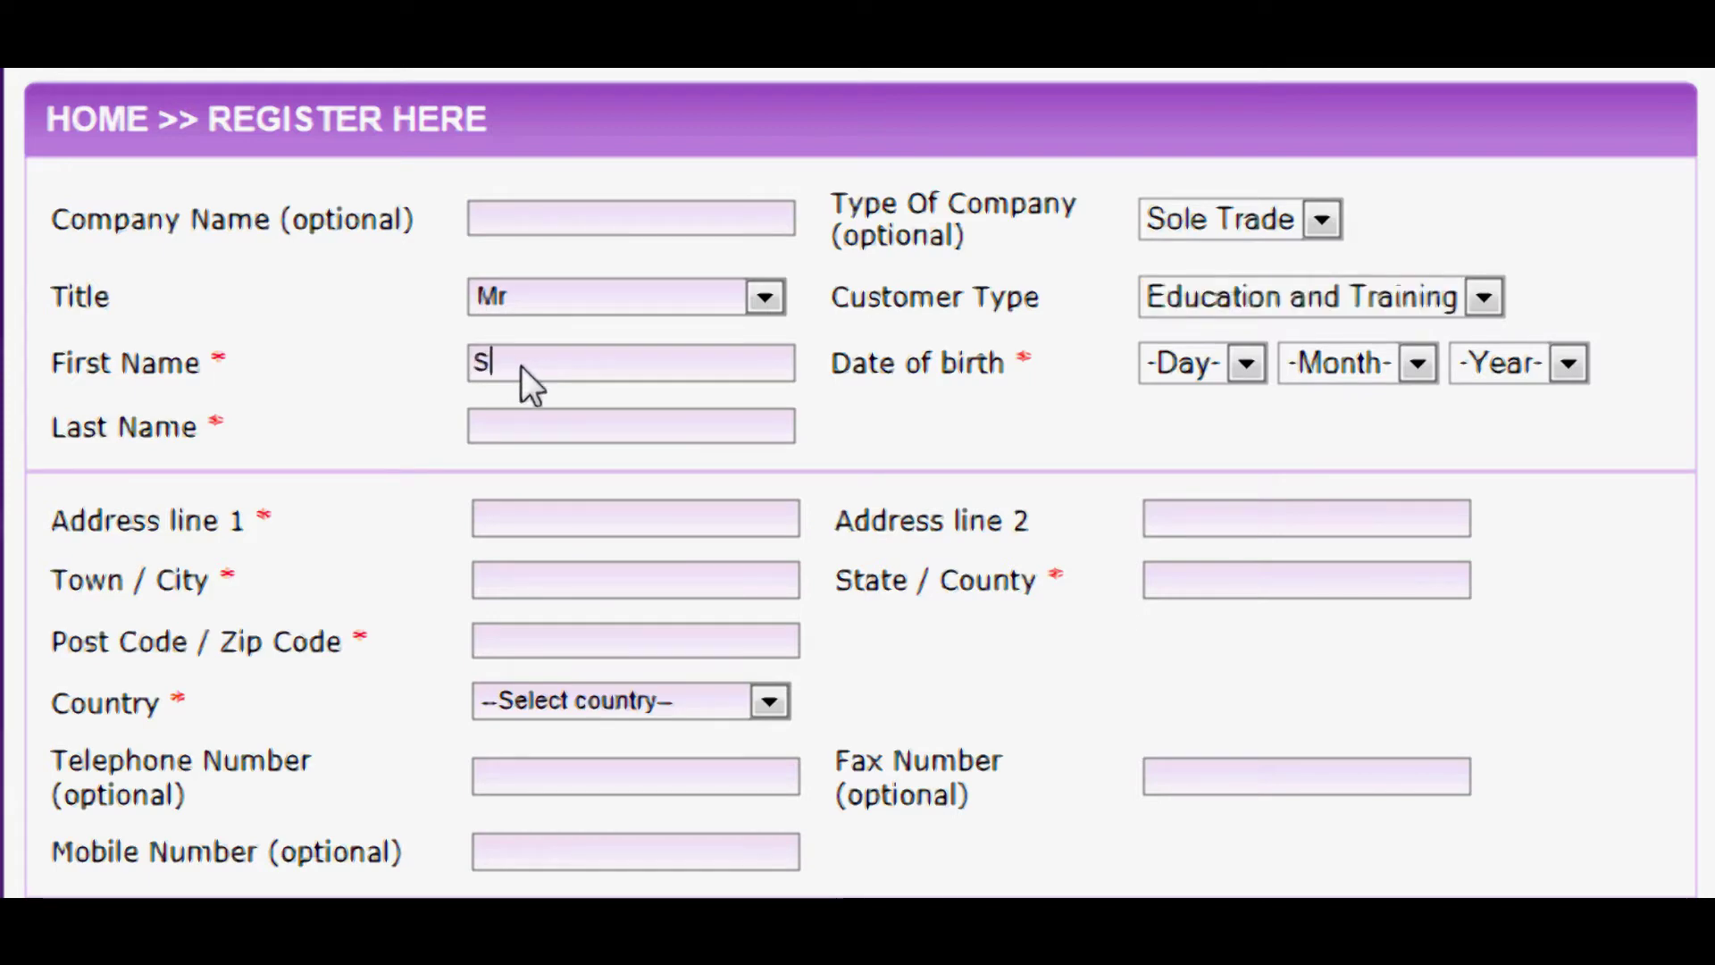
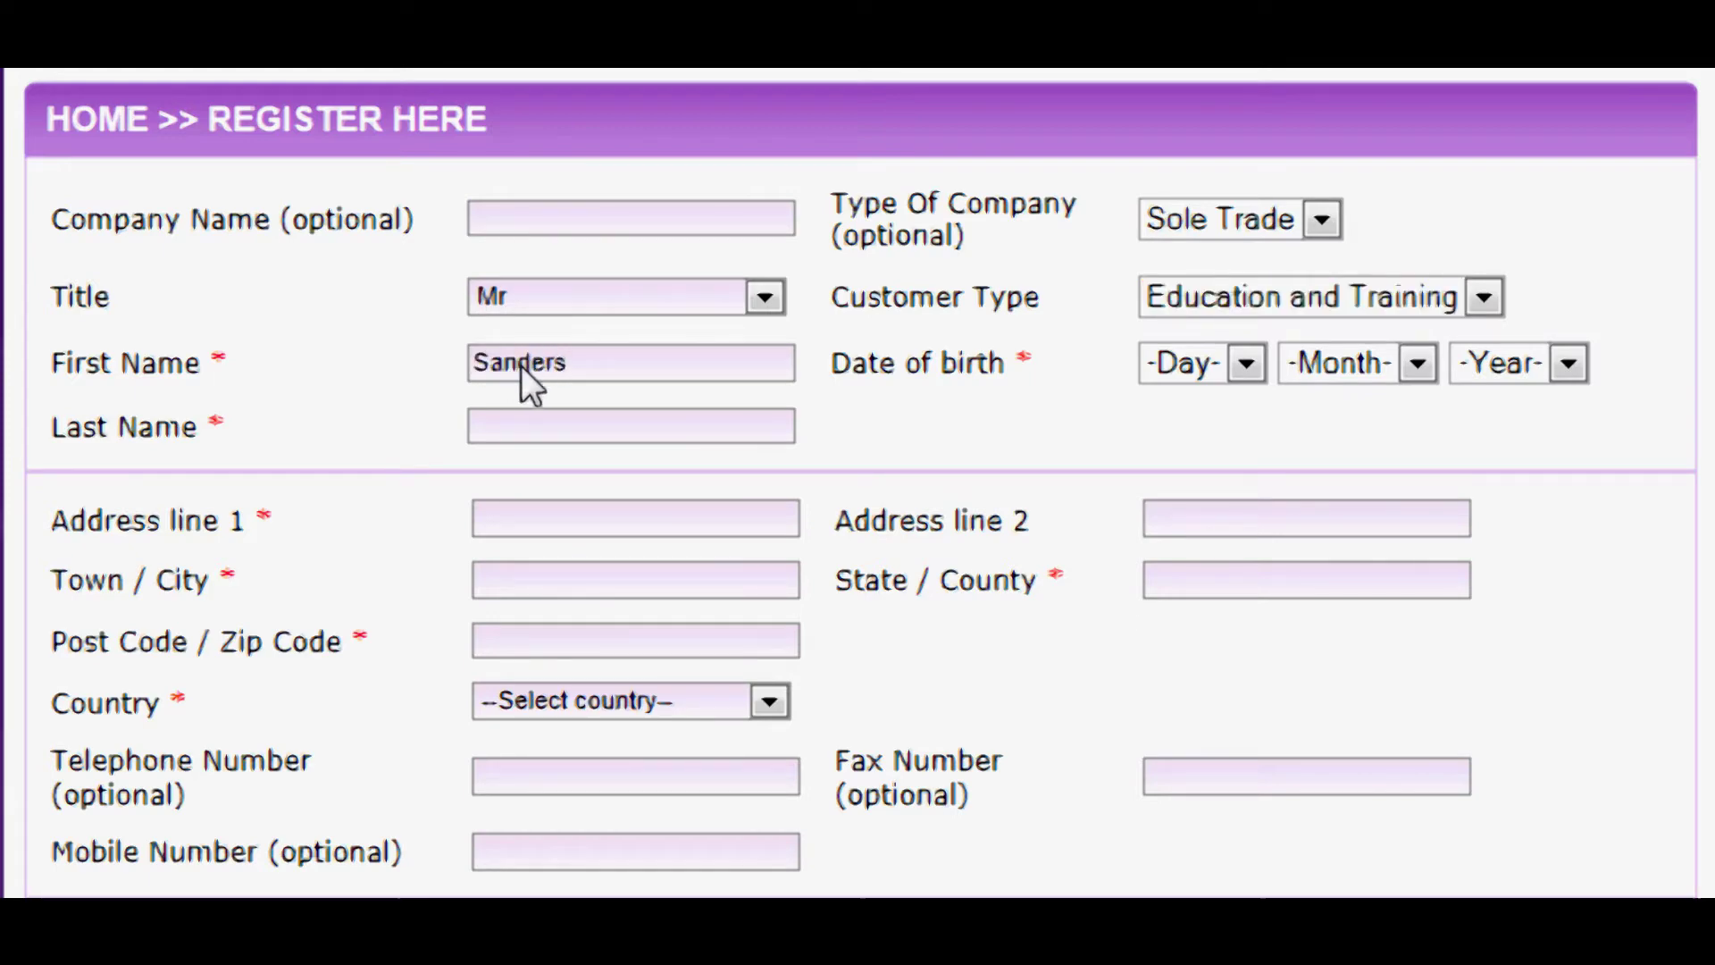
pyautogui.click(514, 433)
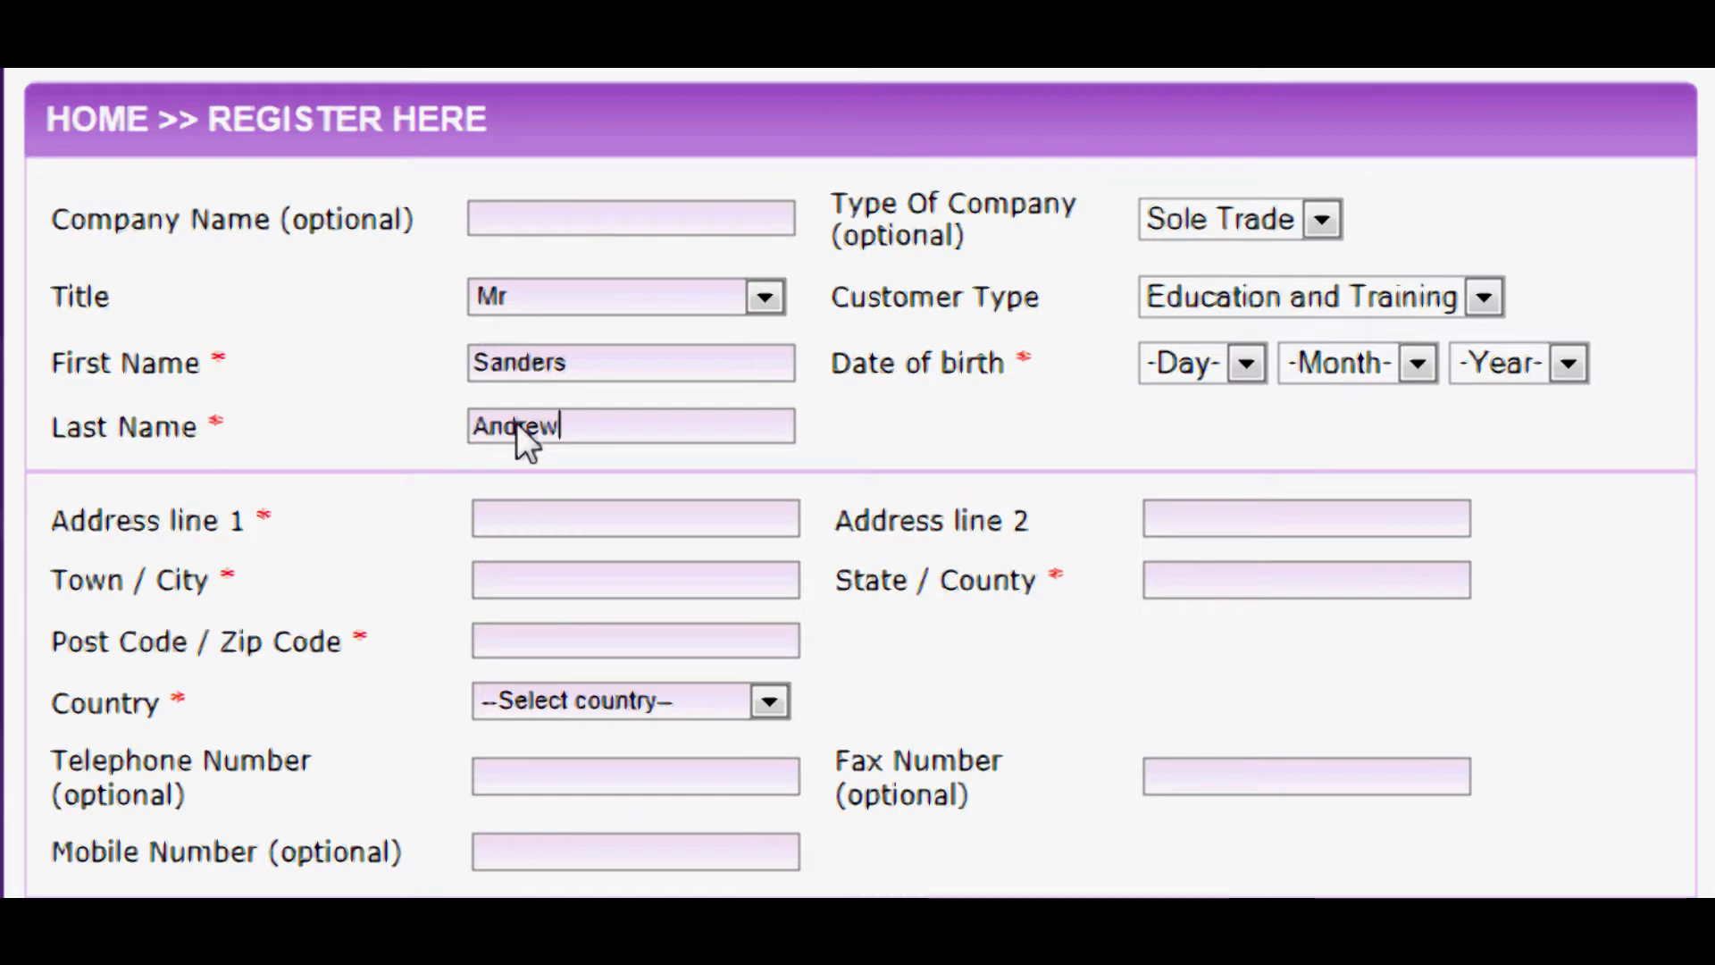
# - Pick day 5, month 9 and year 1970 from the date-of-birth dropdowns
pyautogui.click(1247, 364)
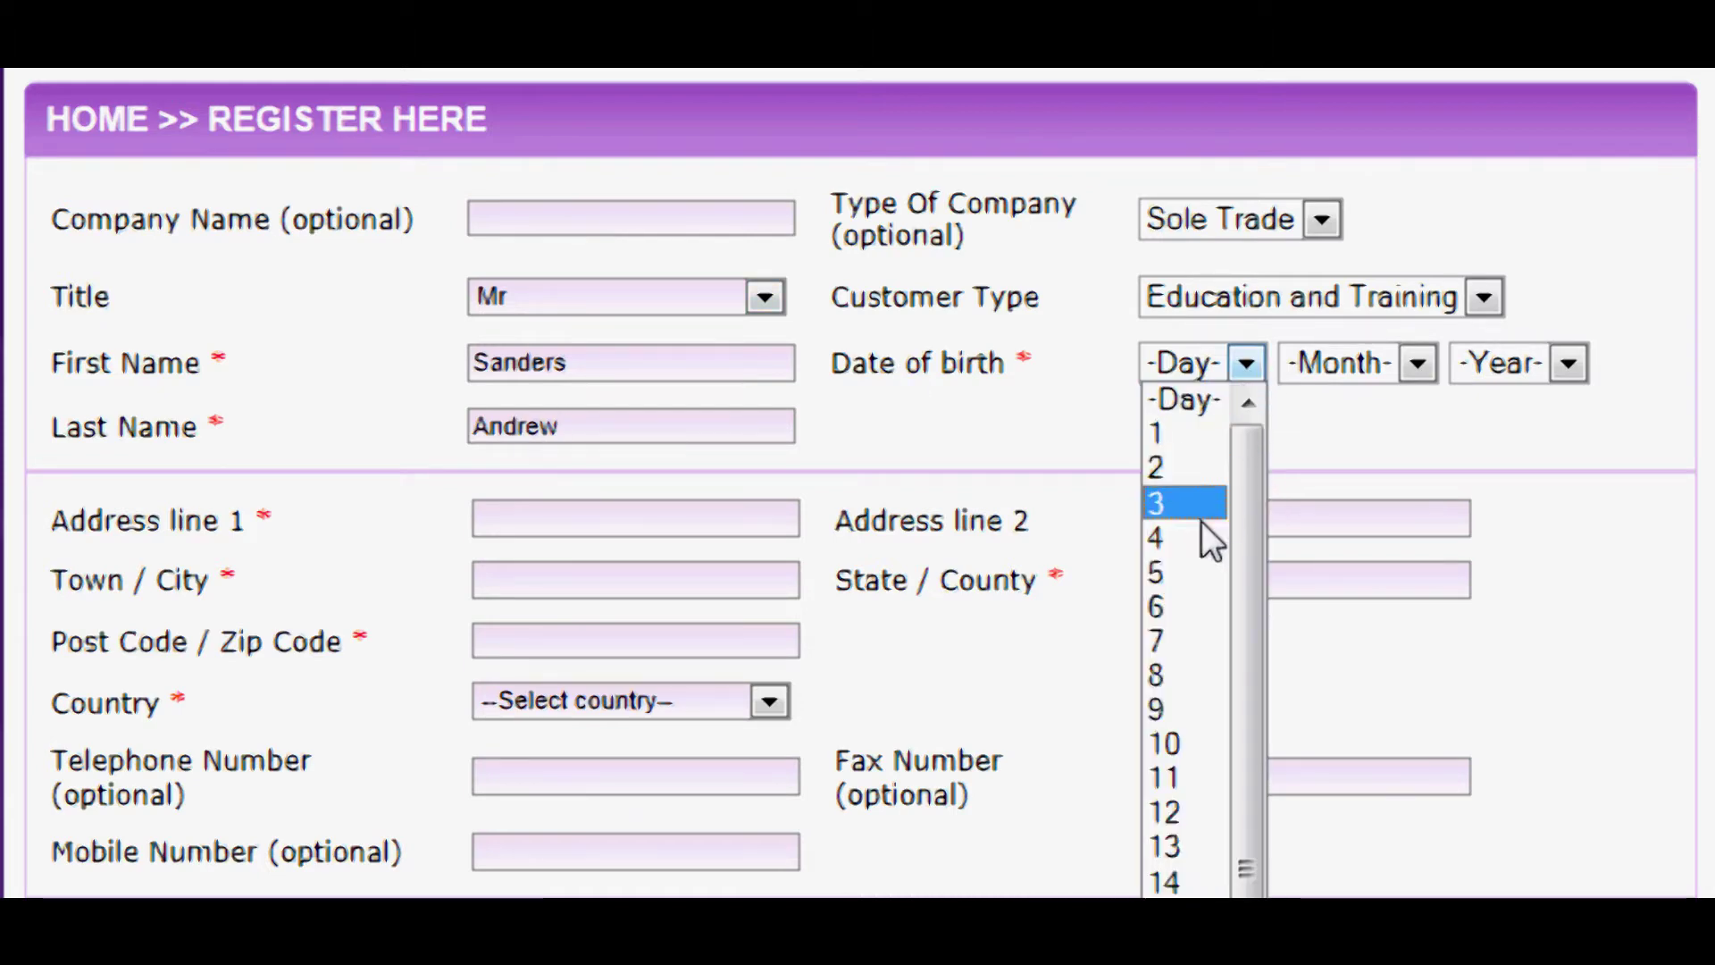
pyautogui.click(1181, 572)
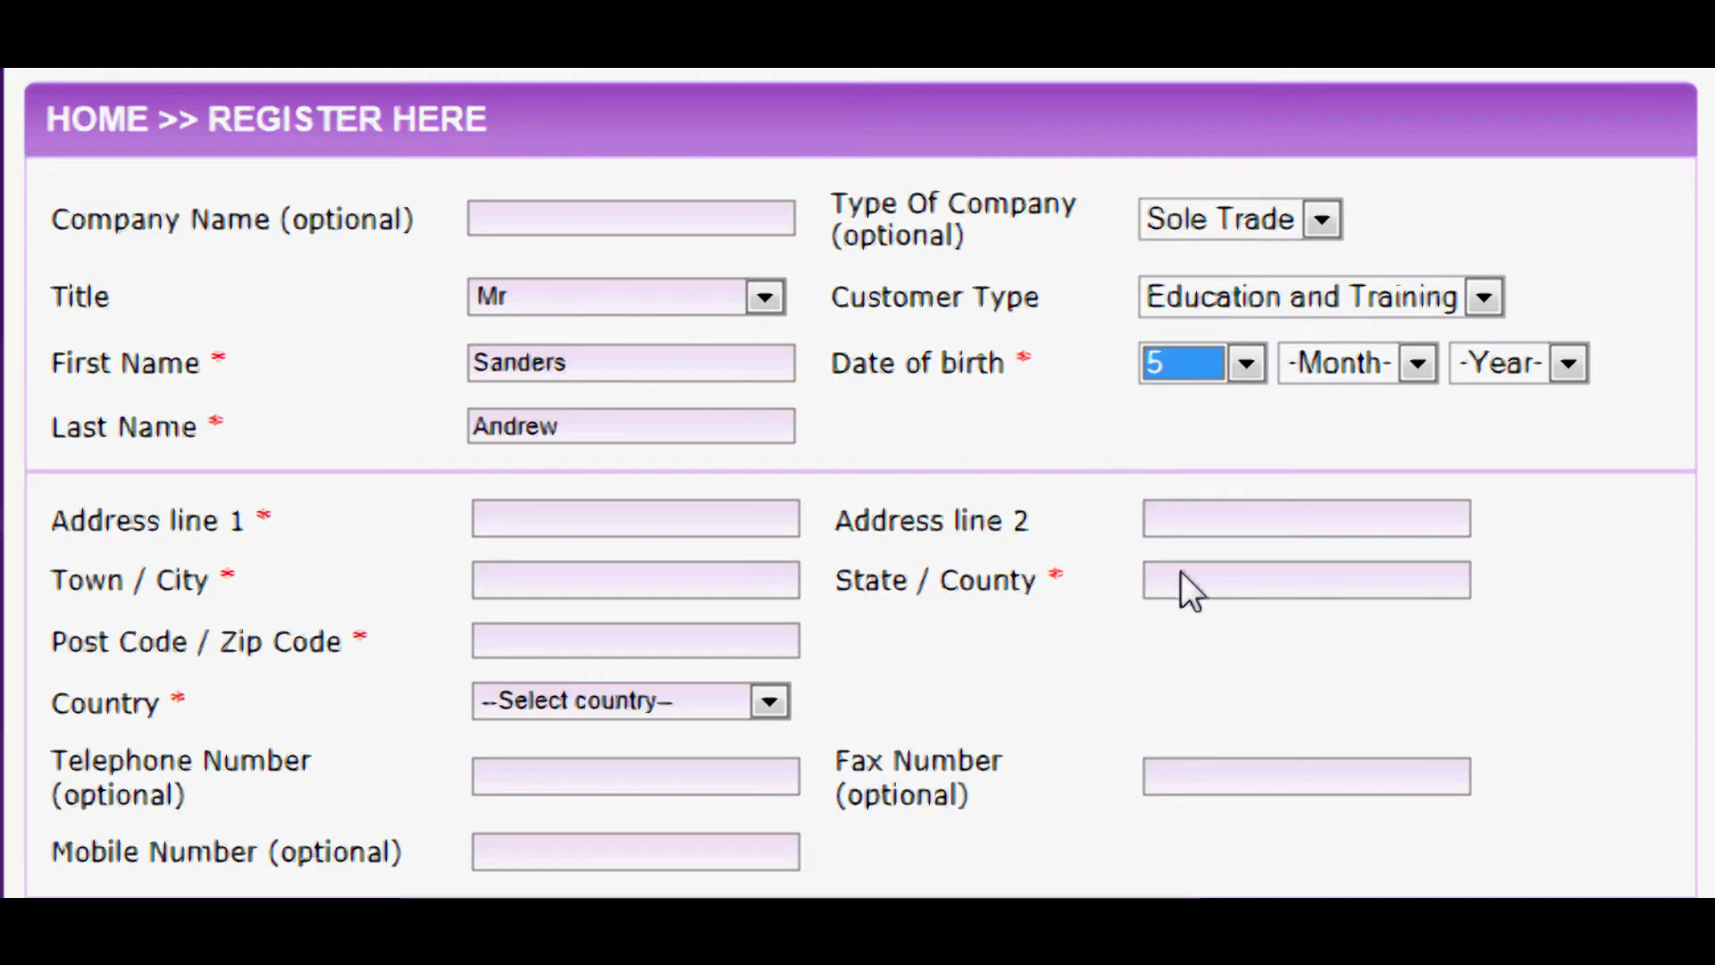
pyautogui.click(1420, 361)
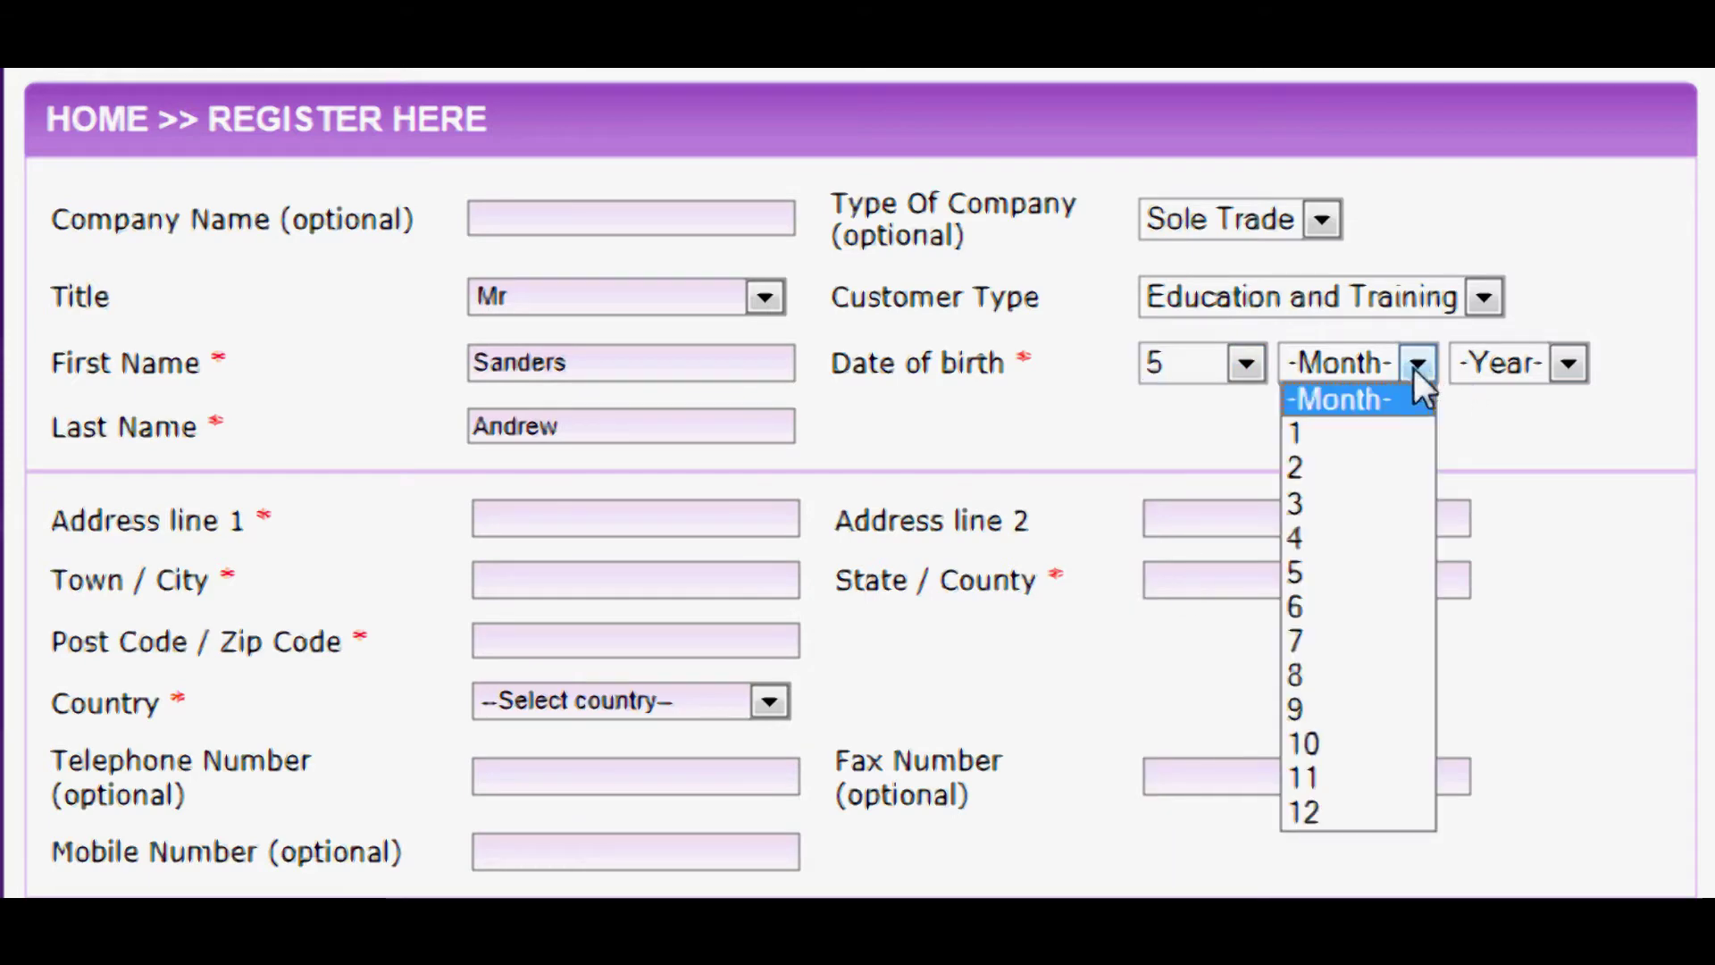
pyautogui.click(1372, 710)
pyautogui.click(1572, 368)
pyautogui.moveTo(1575, 514); pyautogui.dragTo(1556, 694)
pyautogui.click(1492, 896)
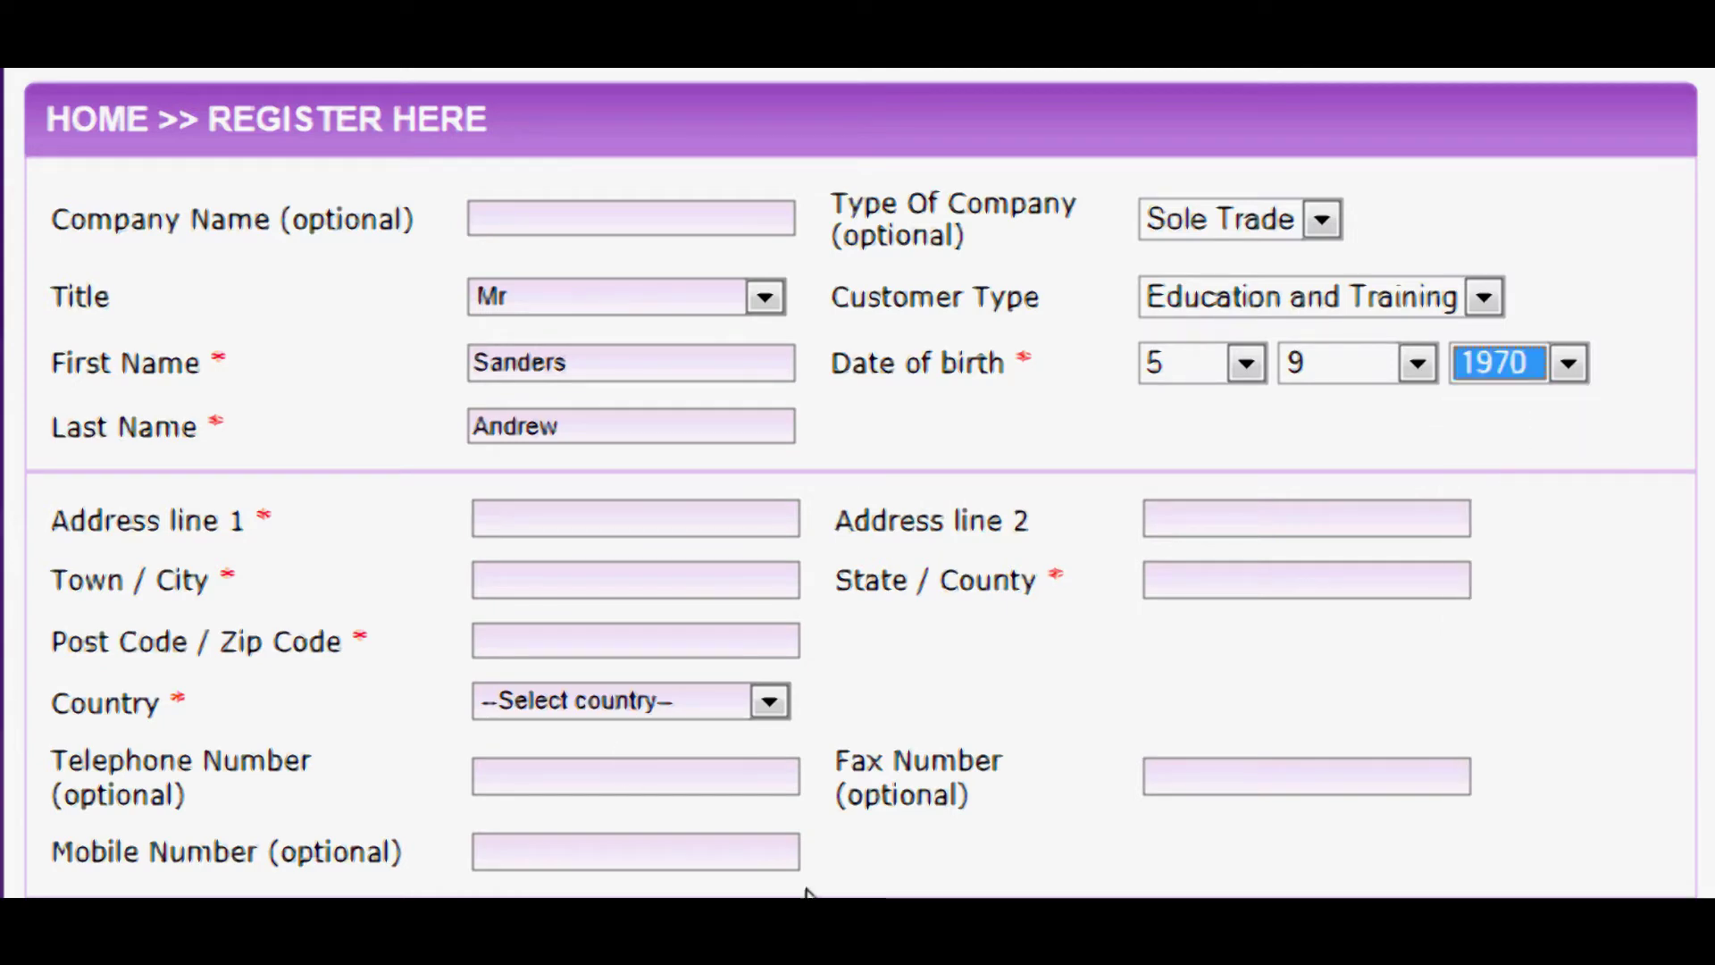
pyautogui.click(480, 517)
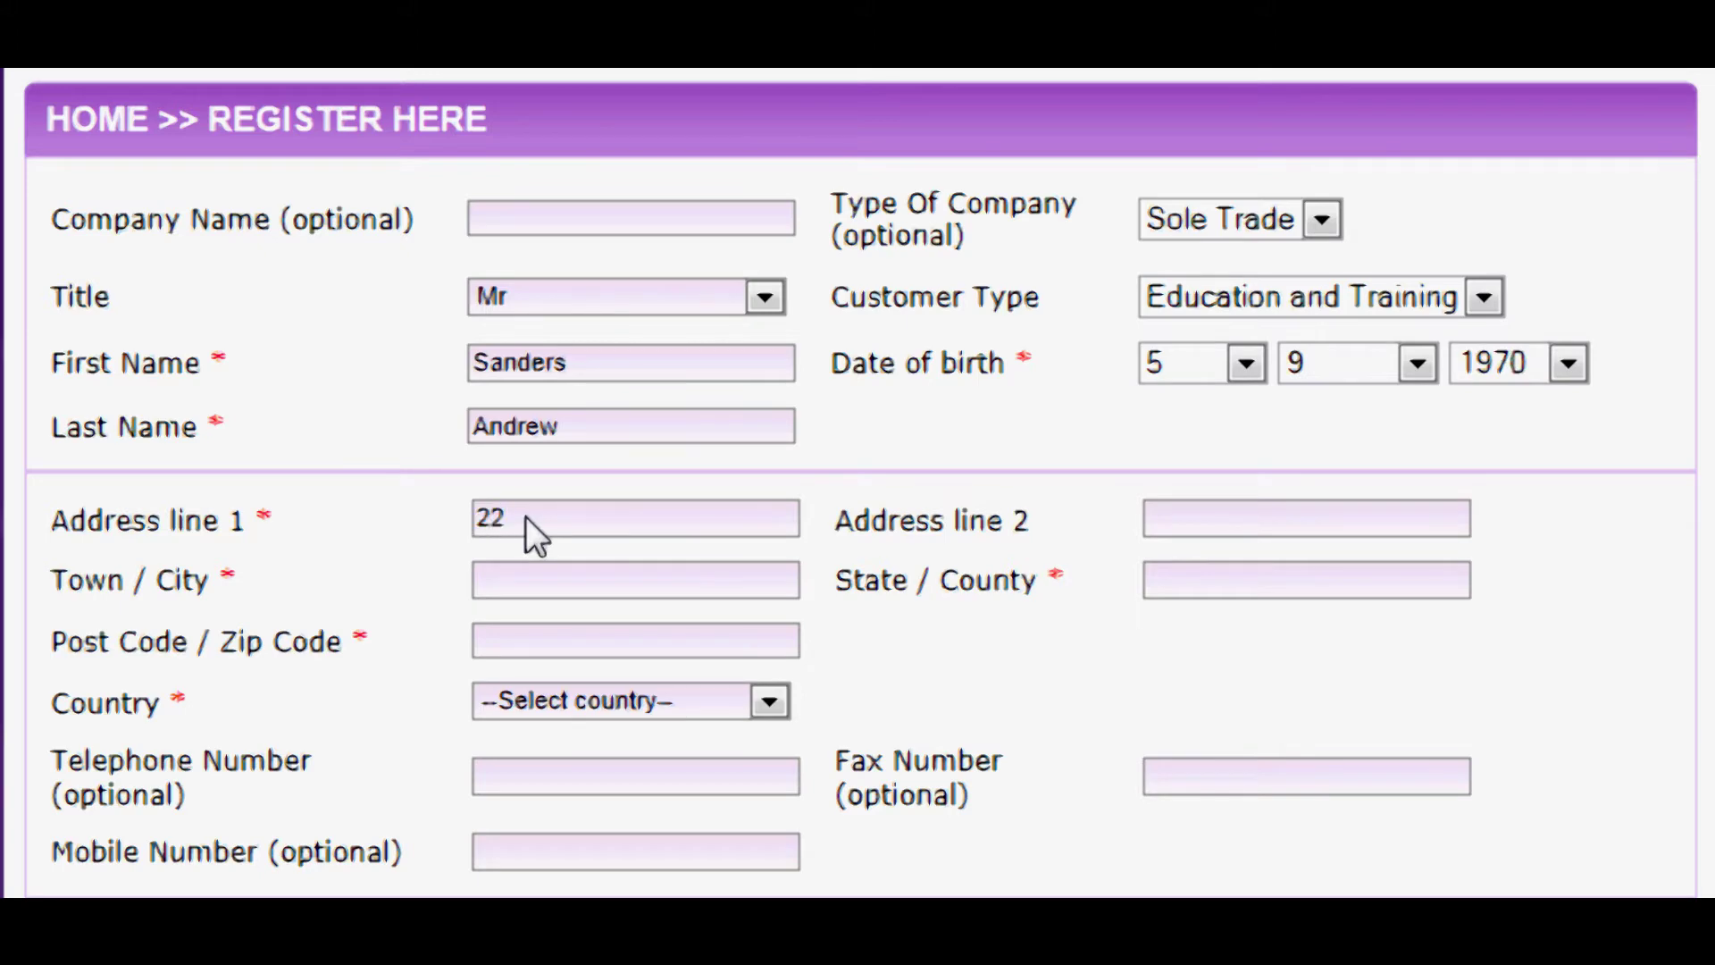
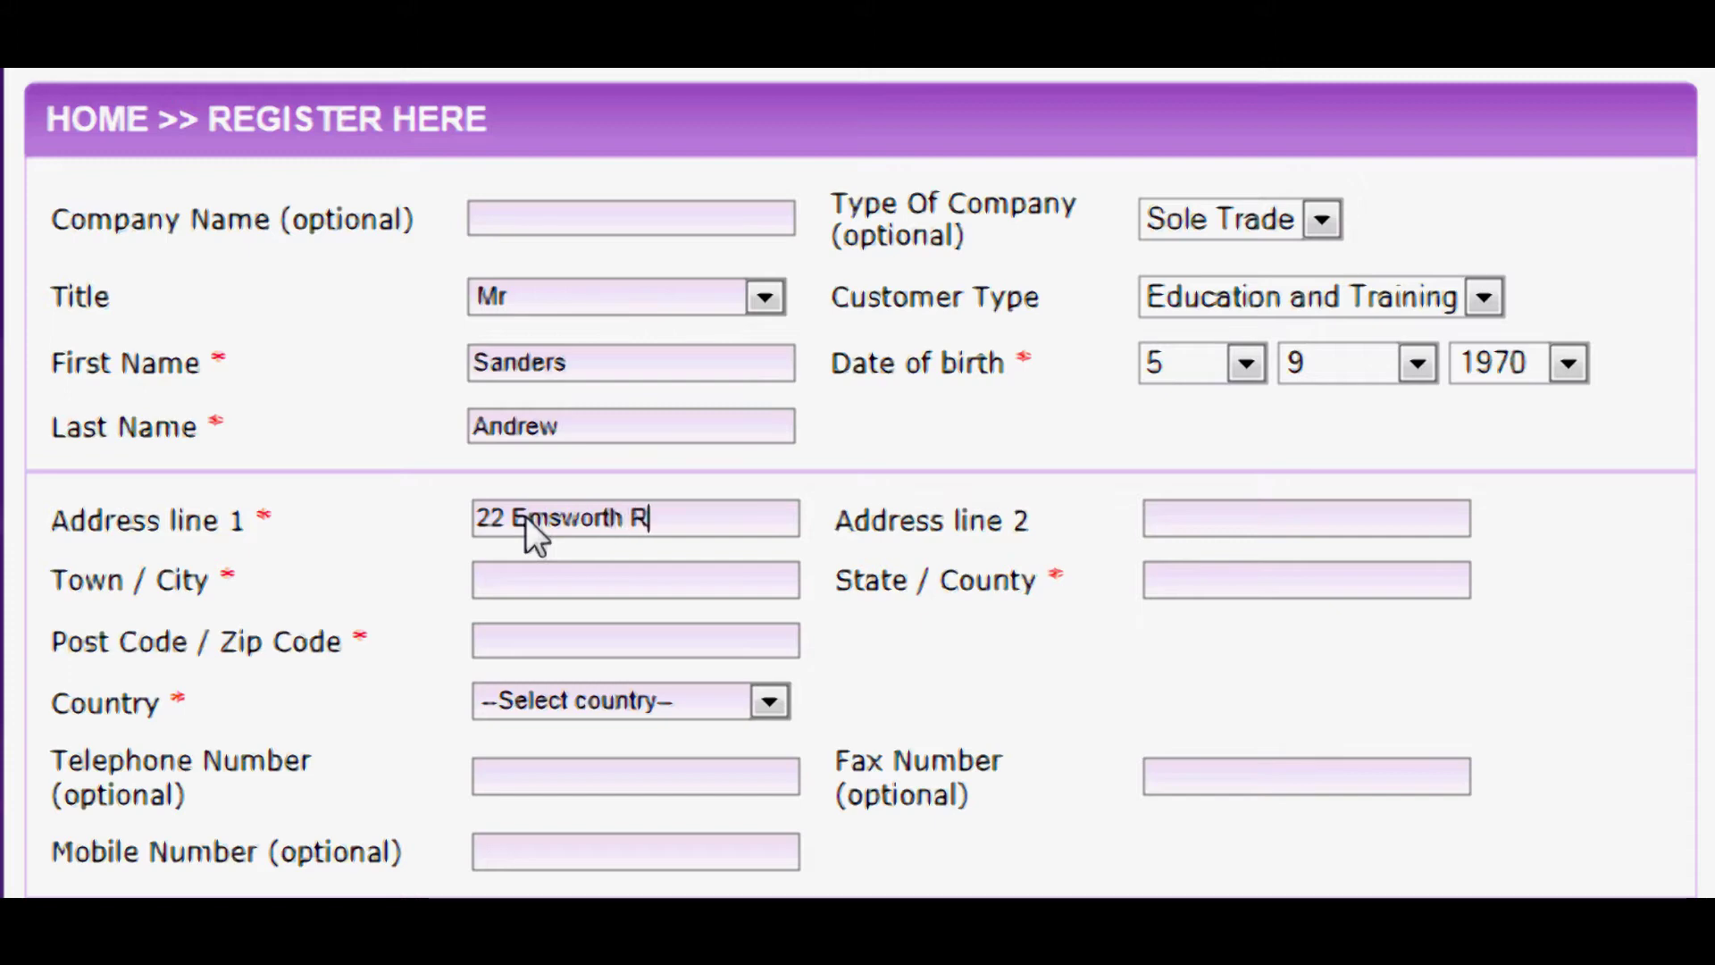
# - Enter the street address, town, county and the first part of the post code
pyautogui.click(555, 577)
pyautogui.write('Emswo')
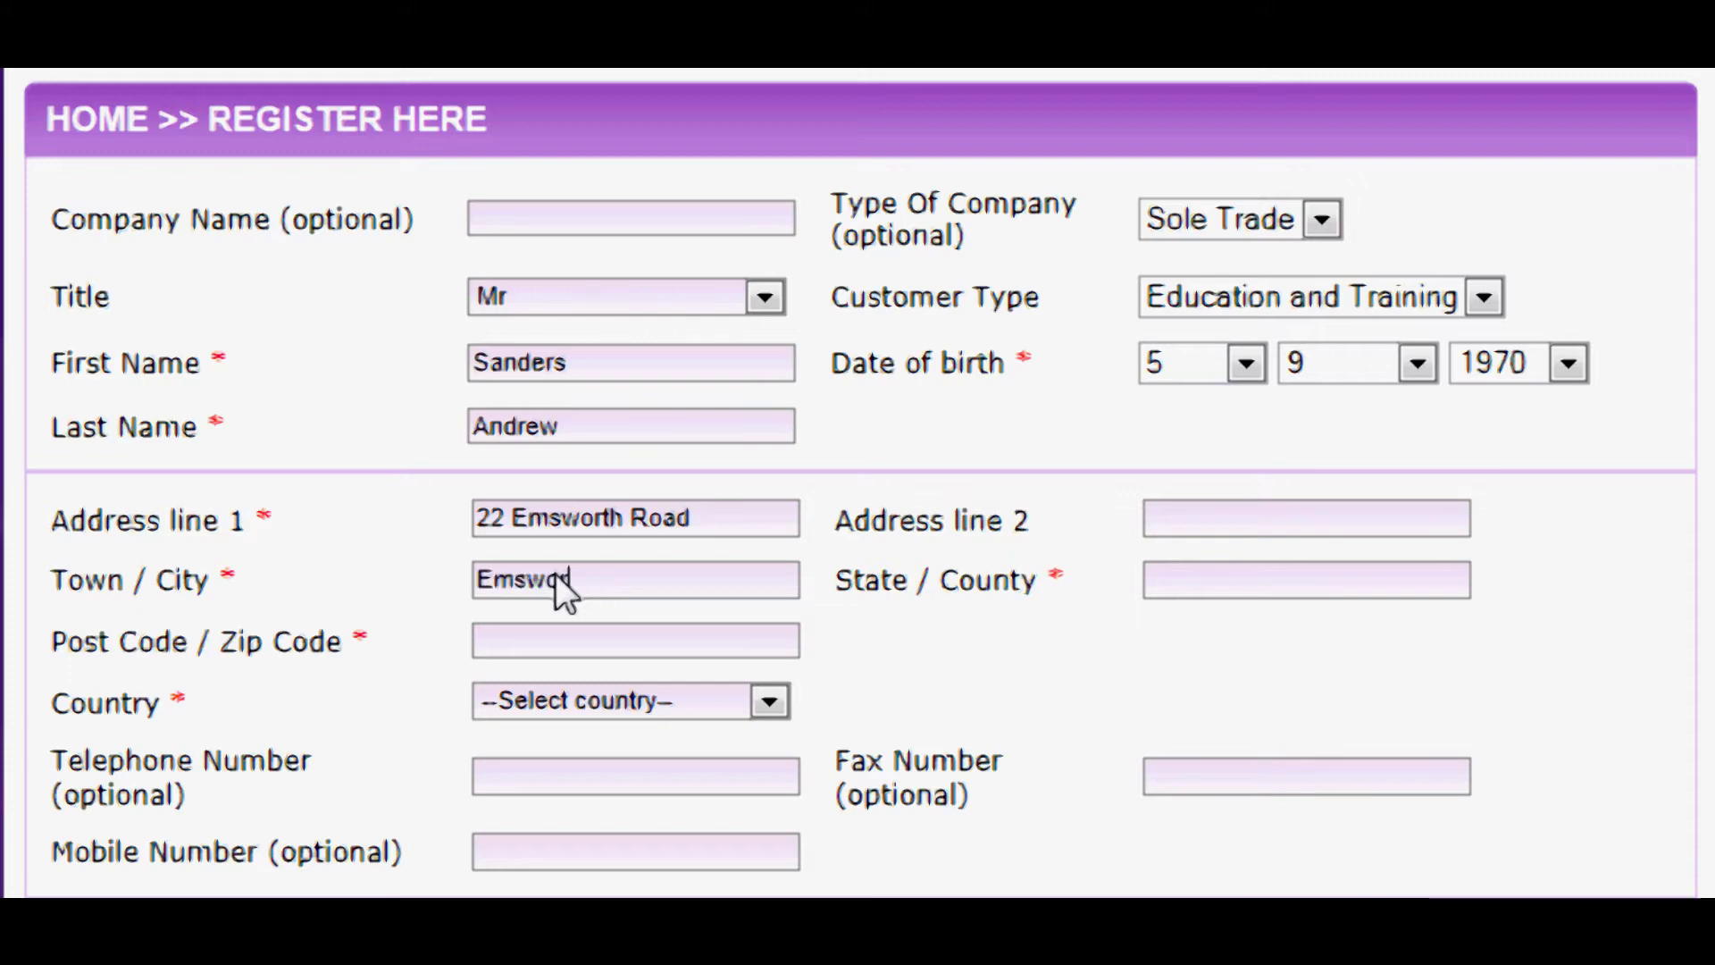
pyautogui.write('rth')
pyautogui.click(1237, 581)
pyautogui.write('HANTS')
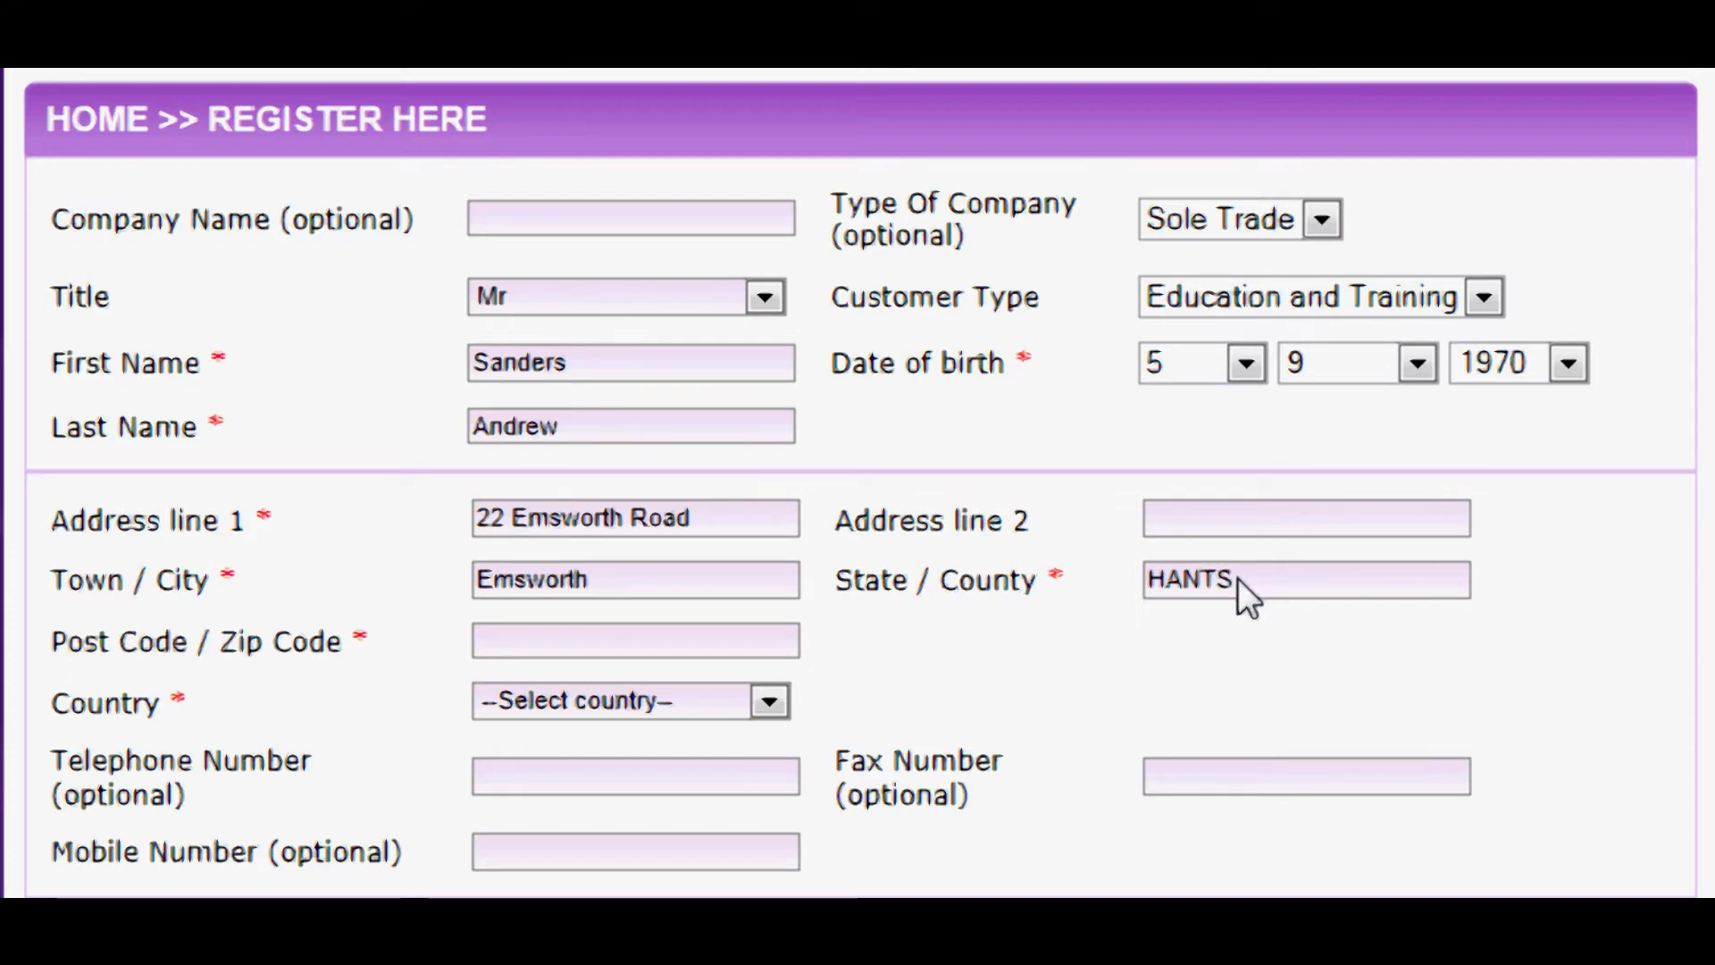
pyautogui.click(573, 639)
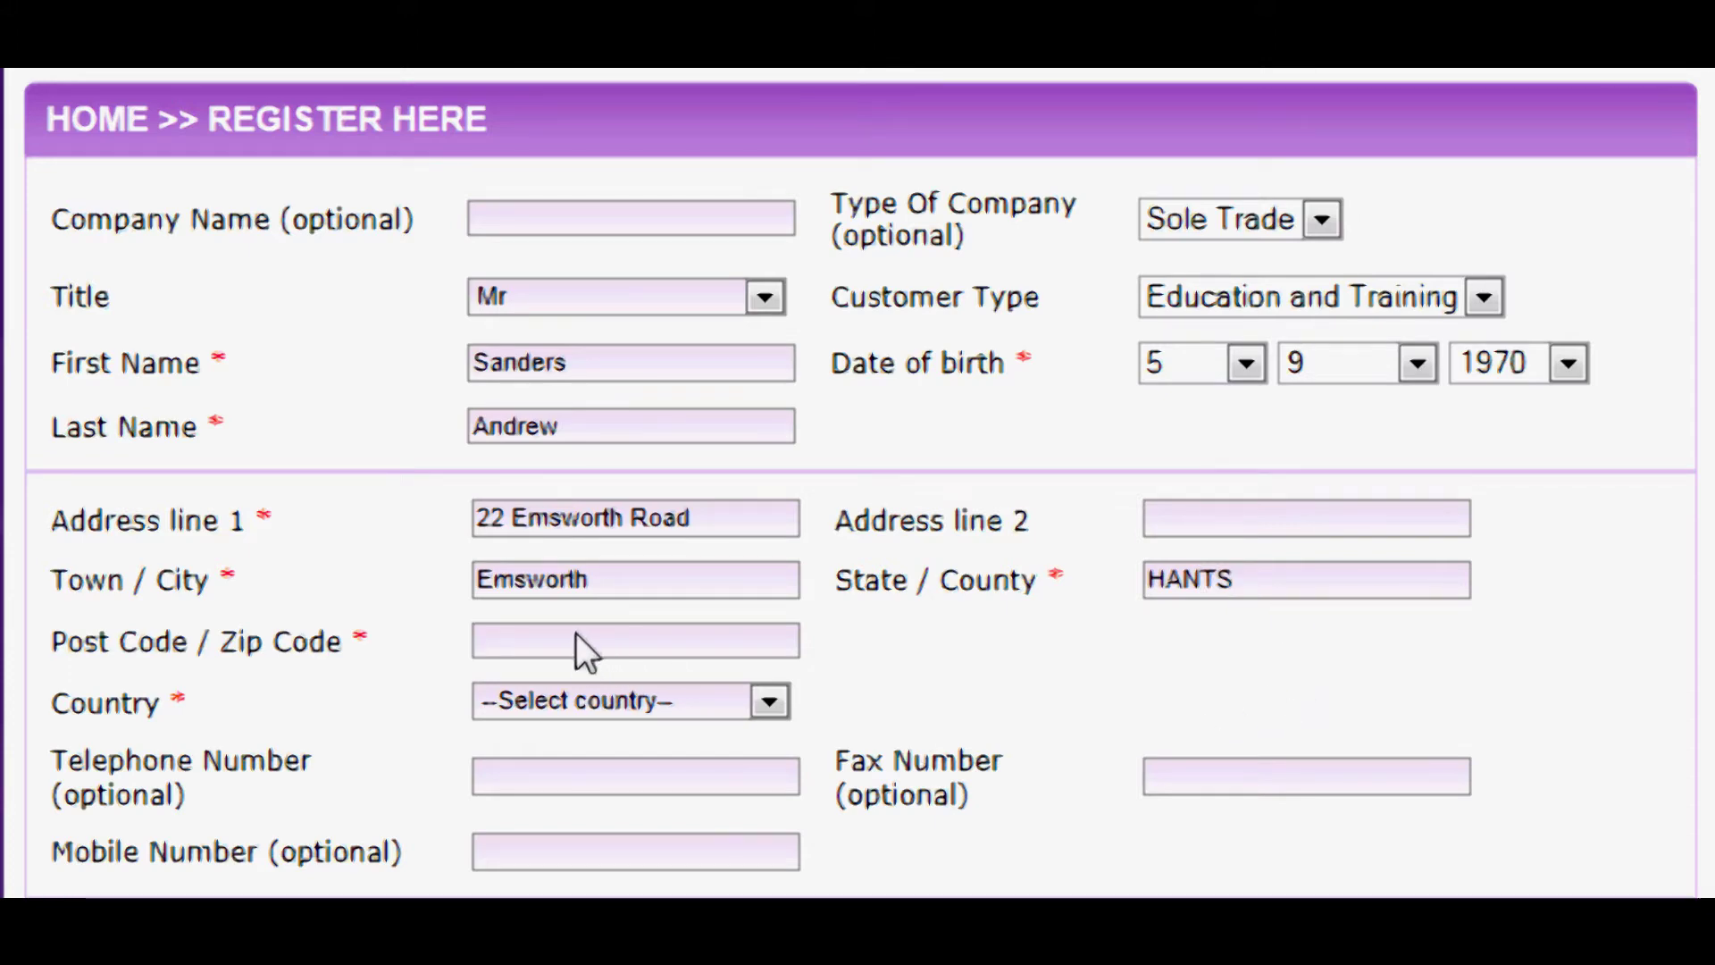
pyautogui.write('PO30 XKK')
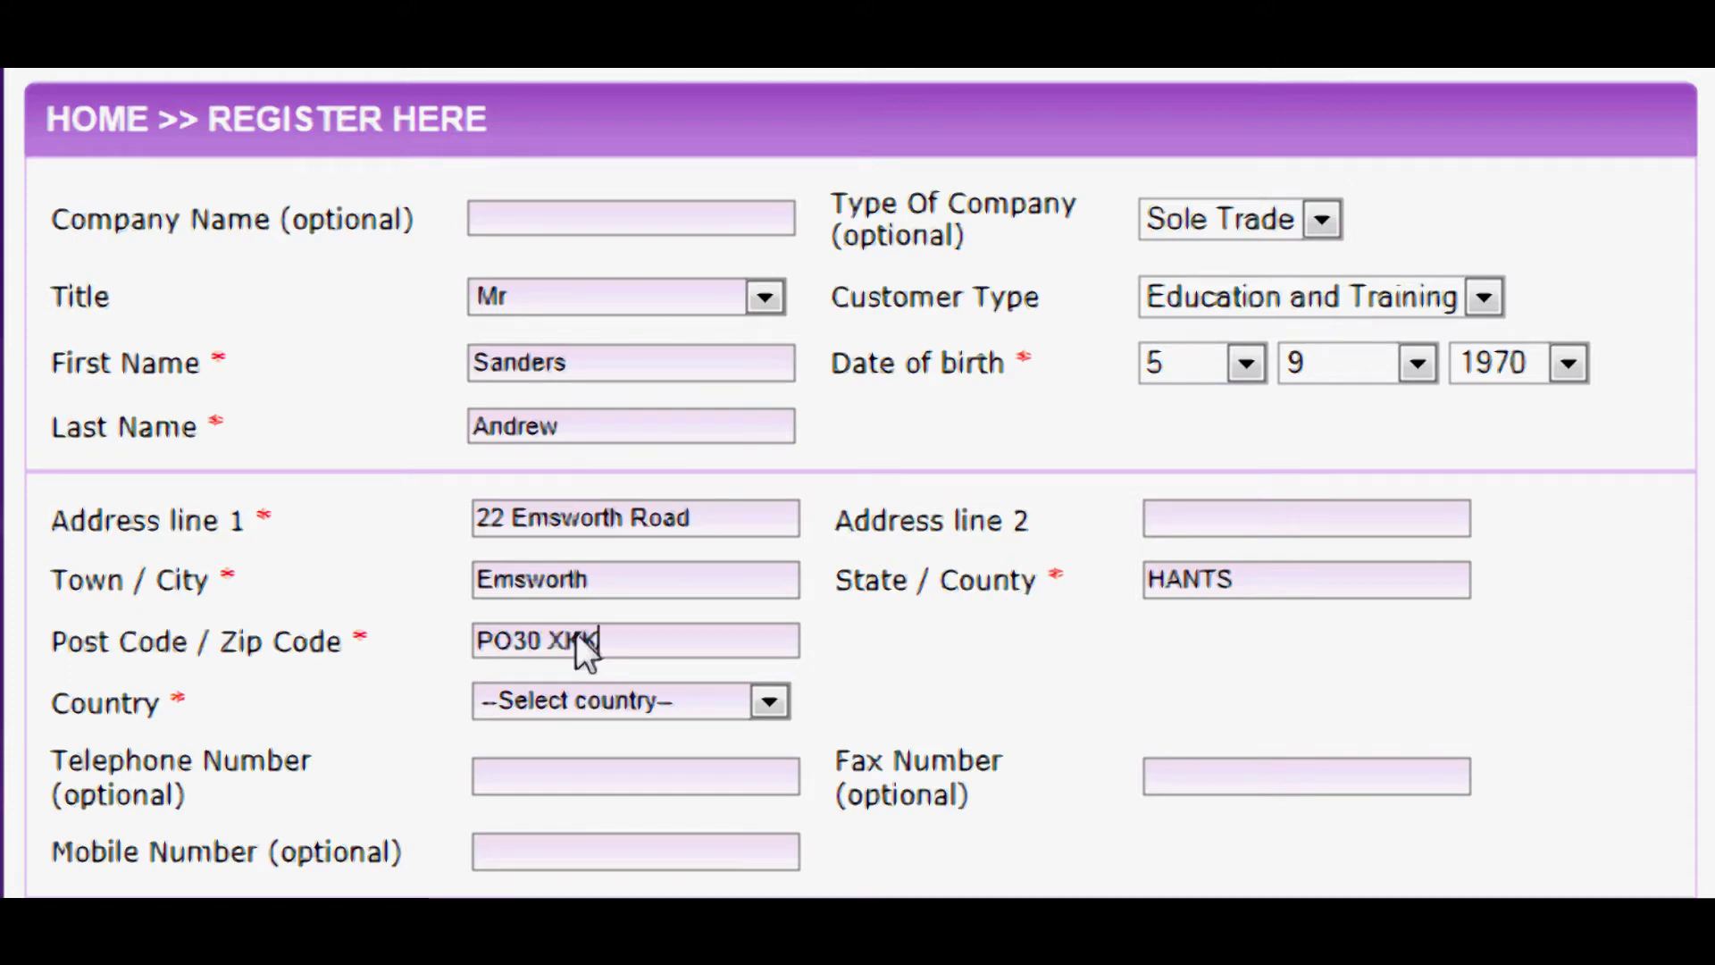
# - Select United Kingdom as the country, leaving the optional phone fields empty
pyautogui.click(780, 704)
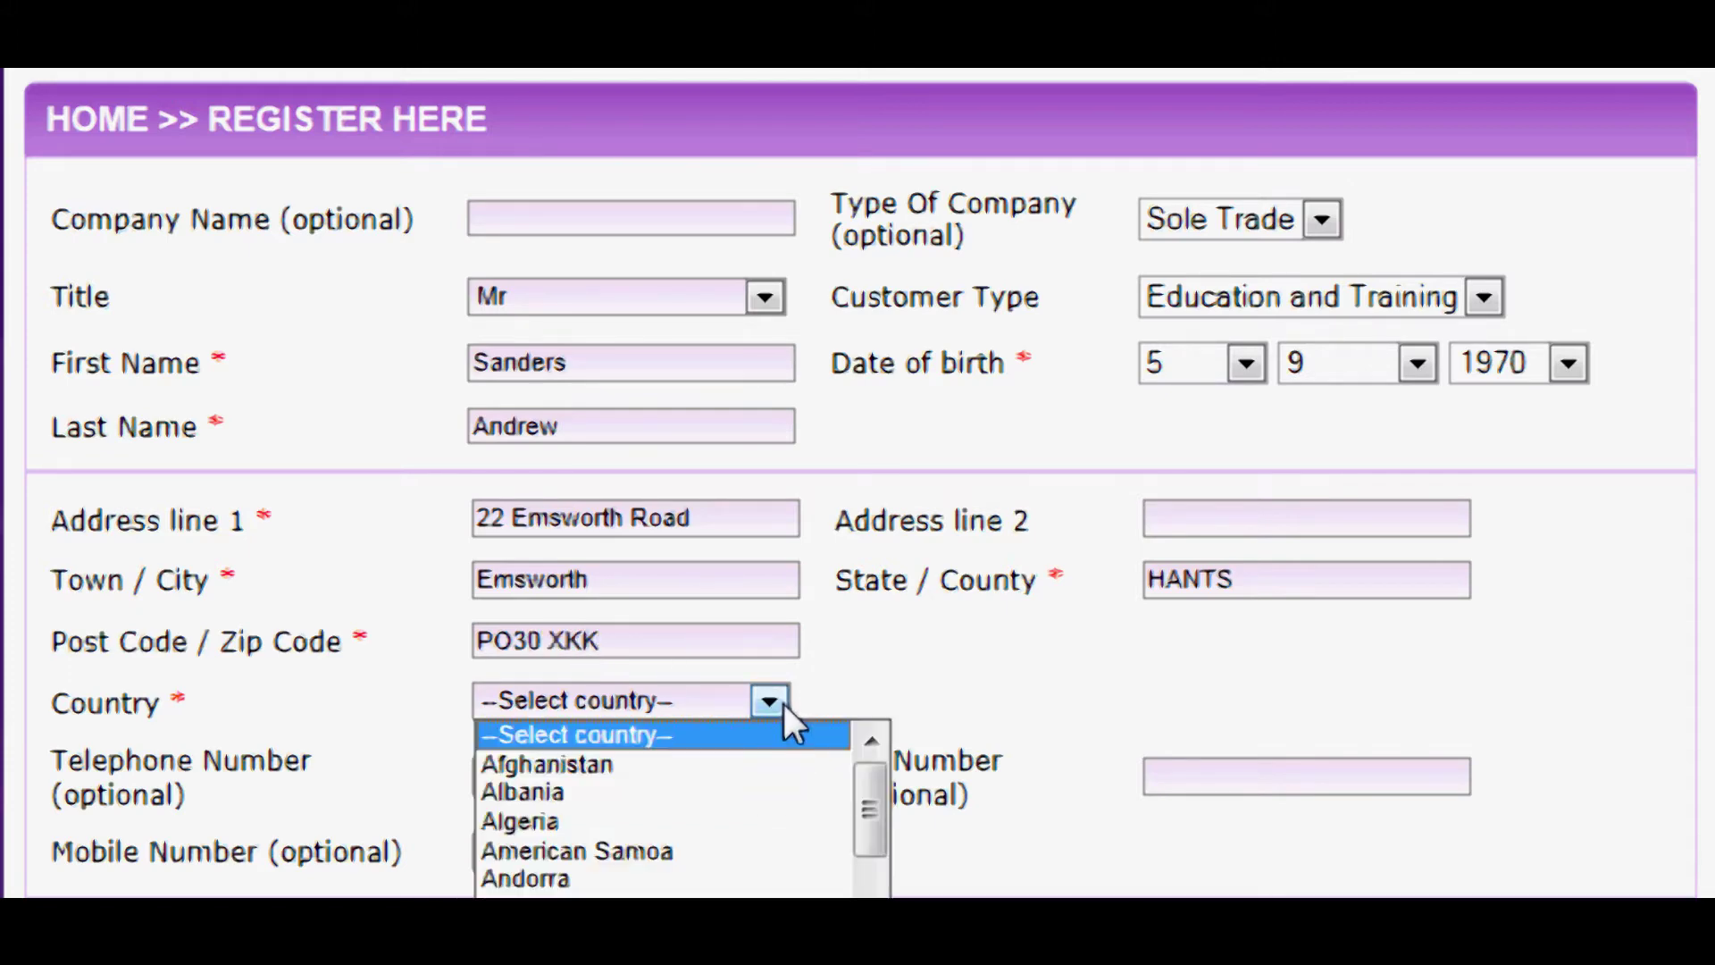
pyautogui.moveTo(866, 777); pyautogui.dragTo(868, 964)
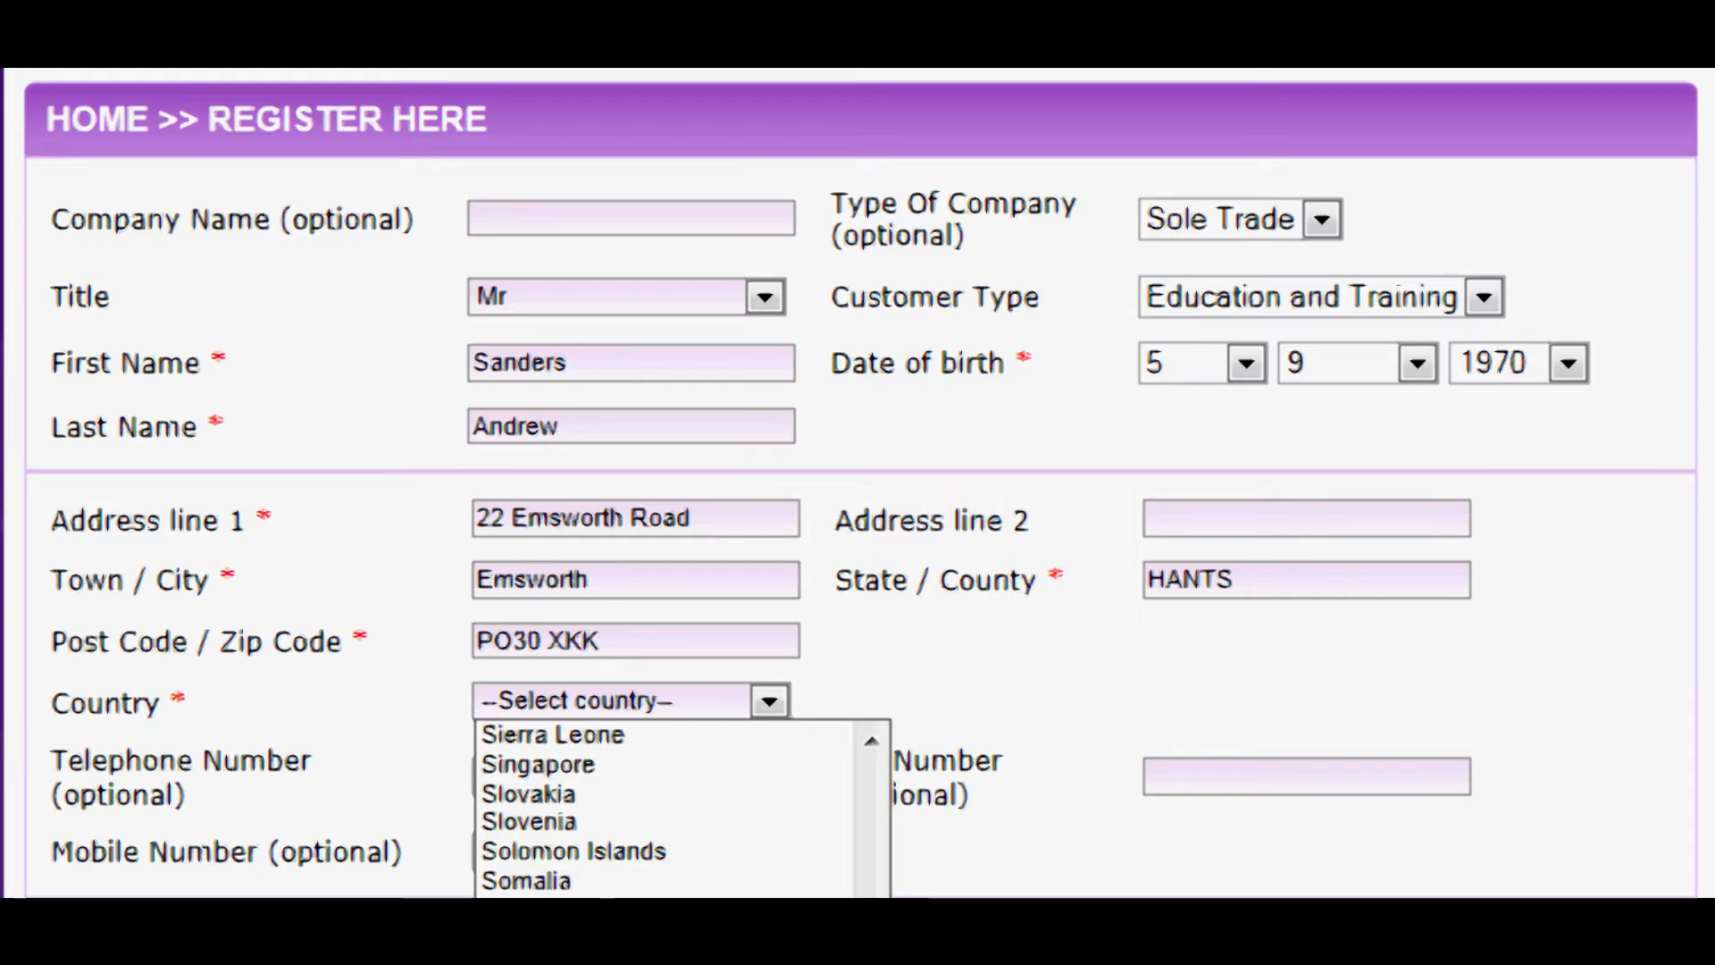
pyautogui.moveTo(868, 962); pyautogui.dragTo(868, 964)
pyautogui.click(572, 962)
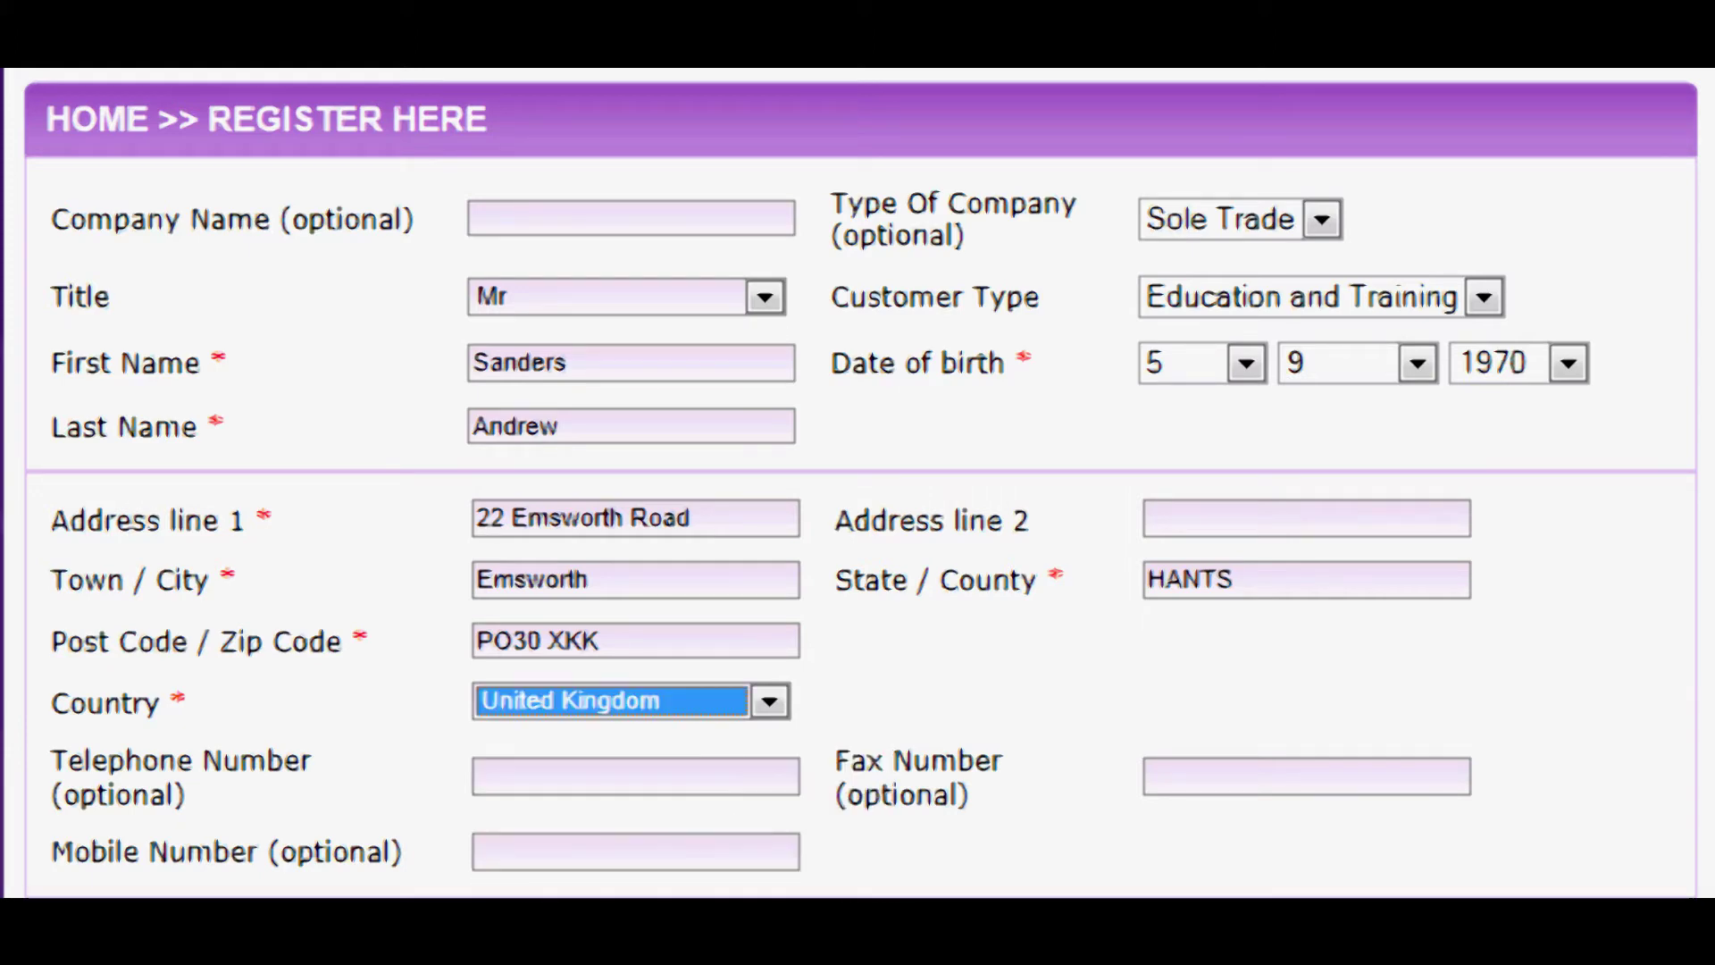
pyautogui.click(530, 786)
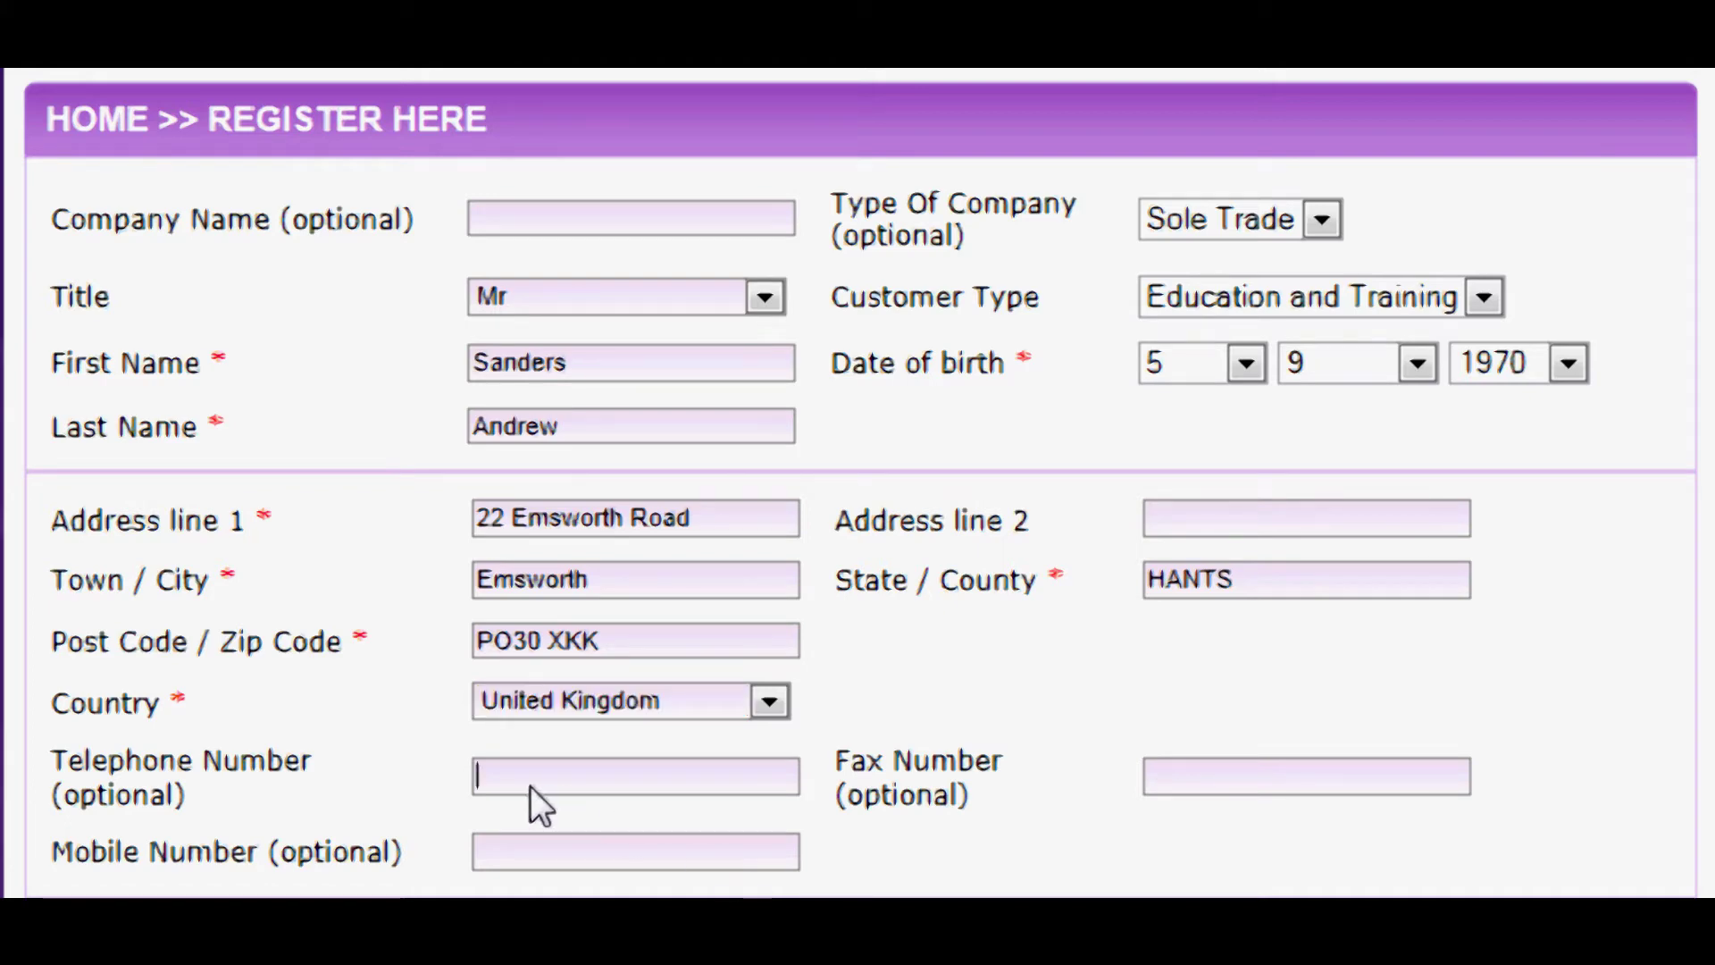
pyautogui.click(499, 855)
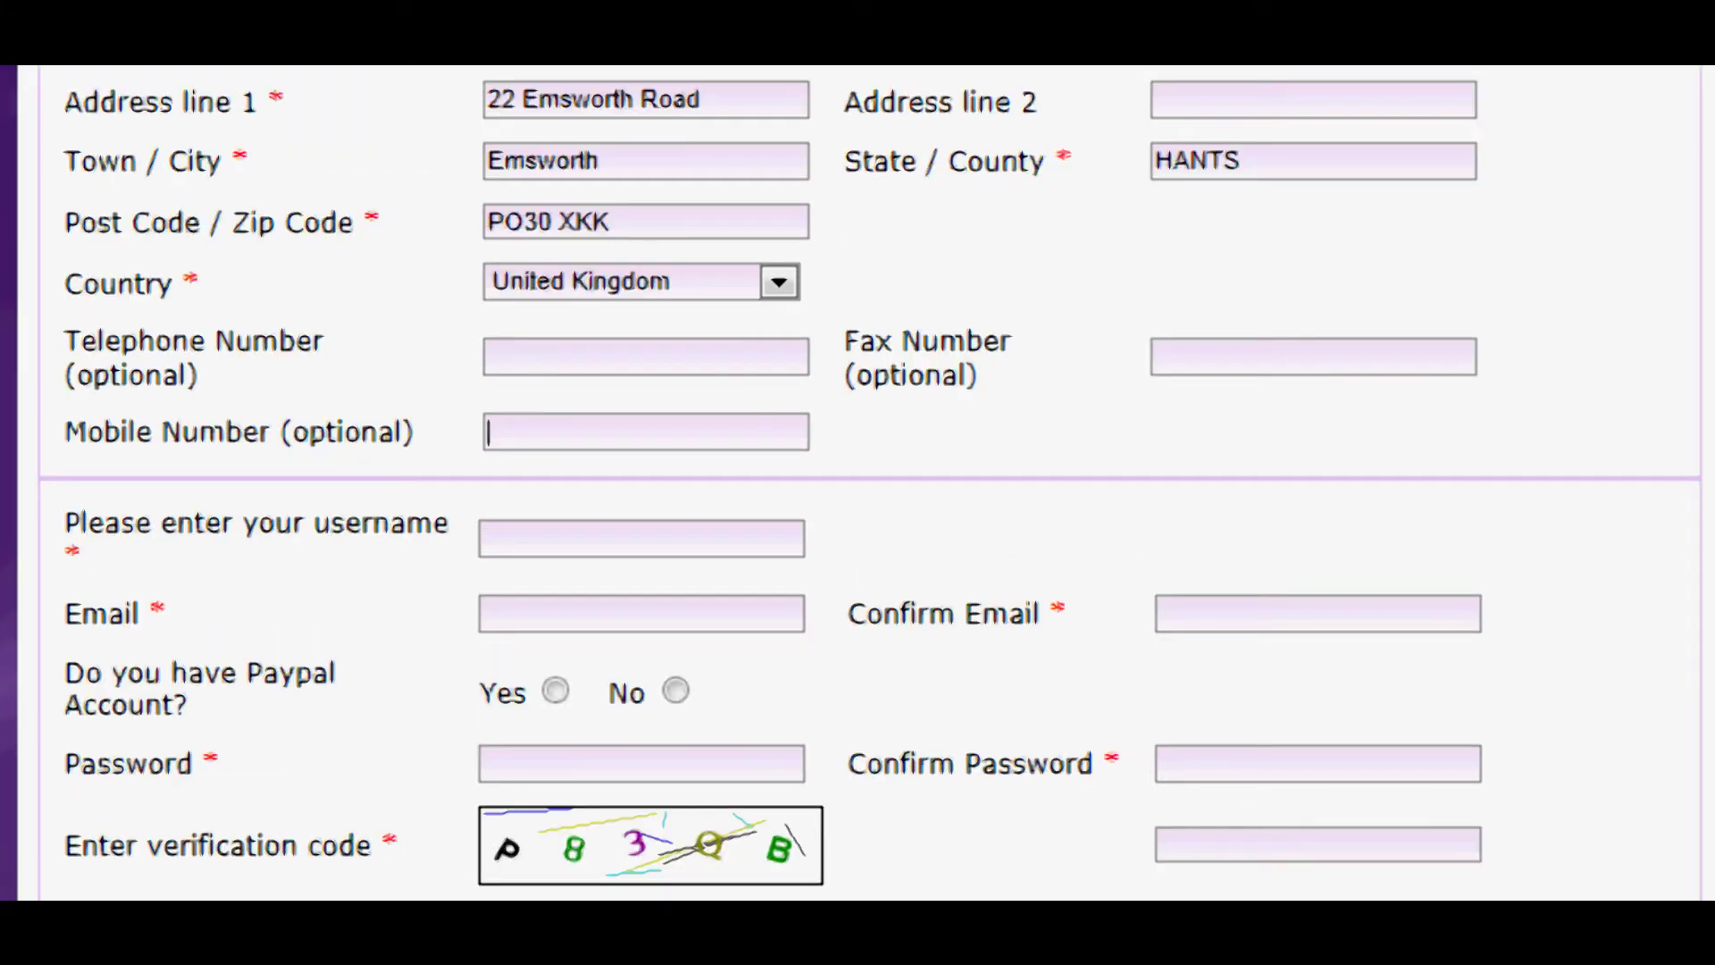
# - Enter the customer's email address in the Email field
pyautogui.scroll(-3, 857, 482)
pyautogui.scroll(-3, 857, 482)
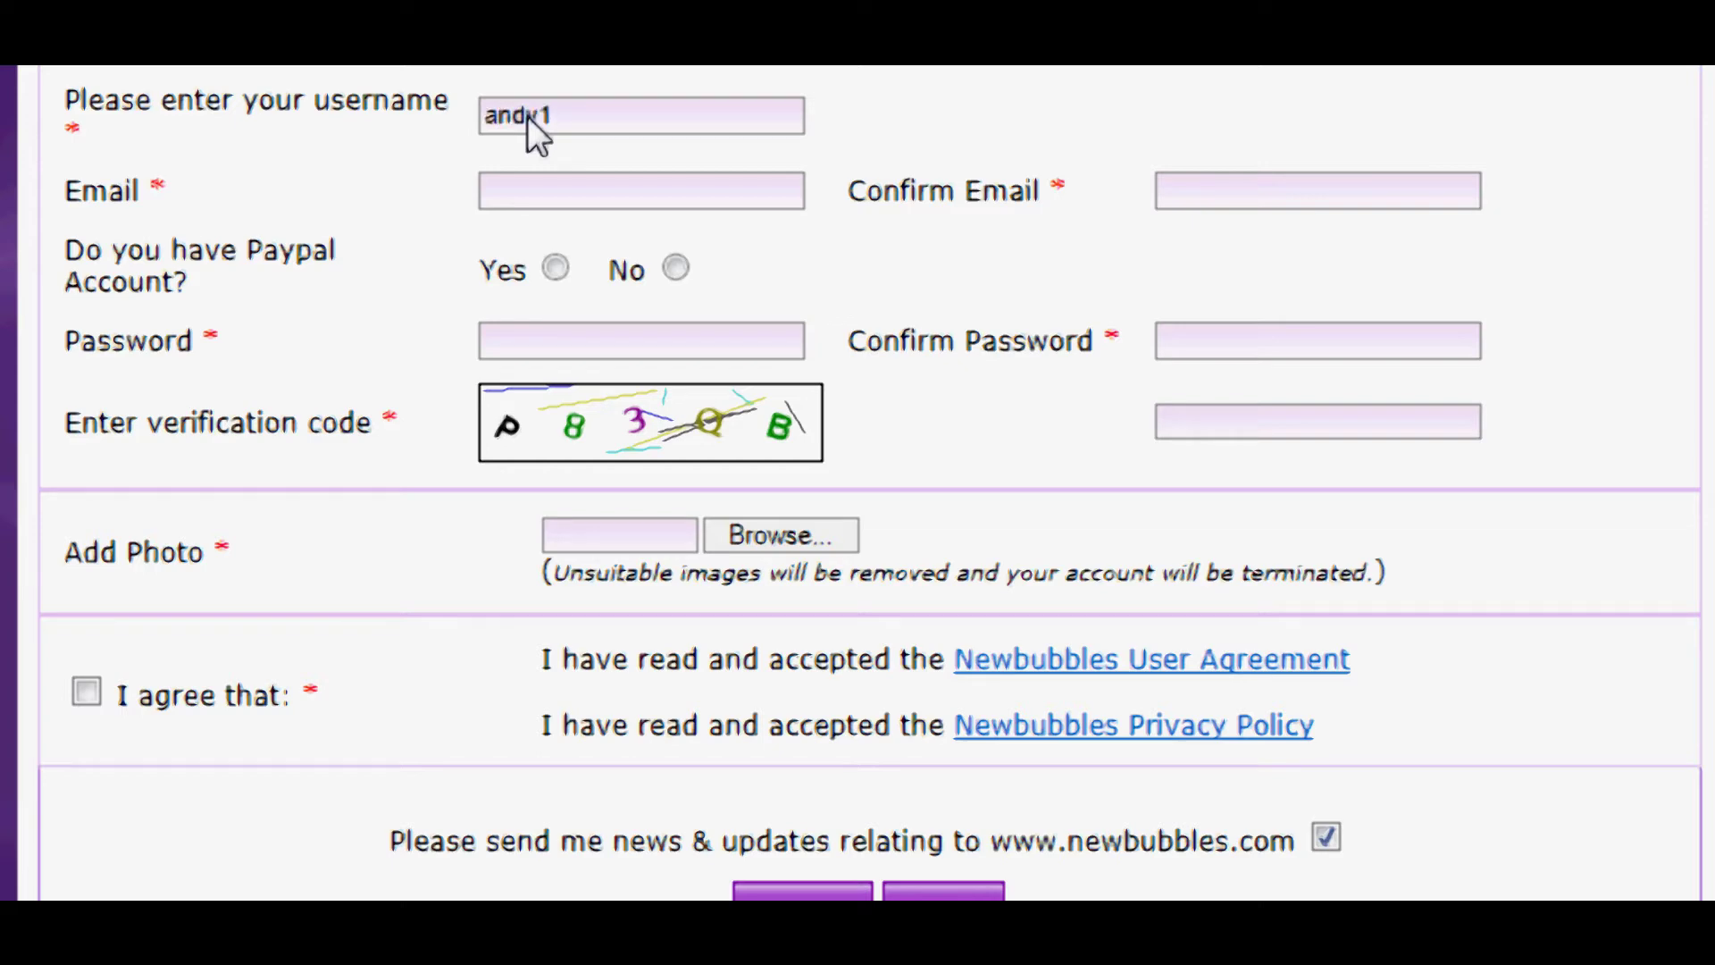
pyautogui.click(582, 175)
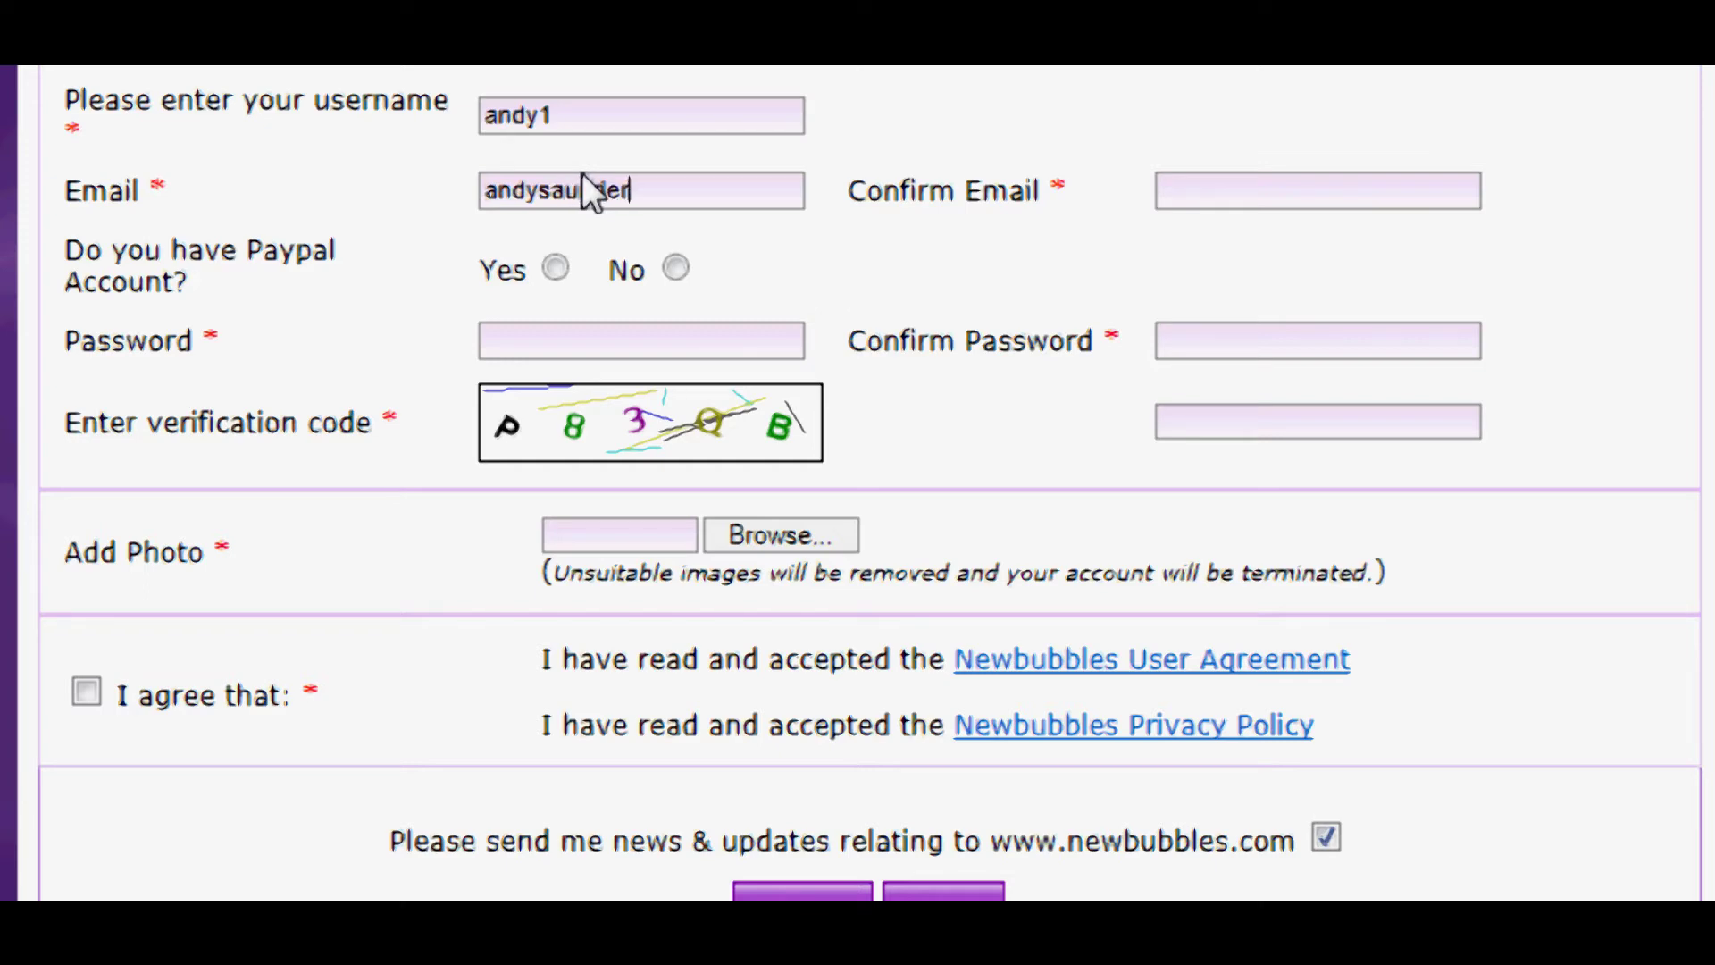
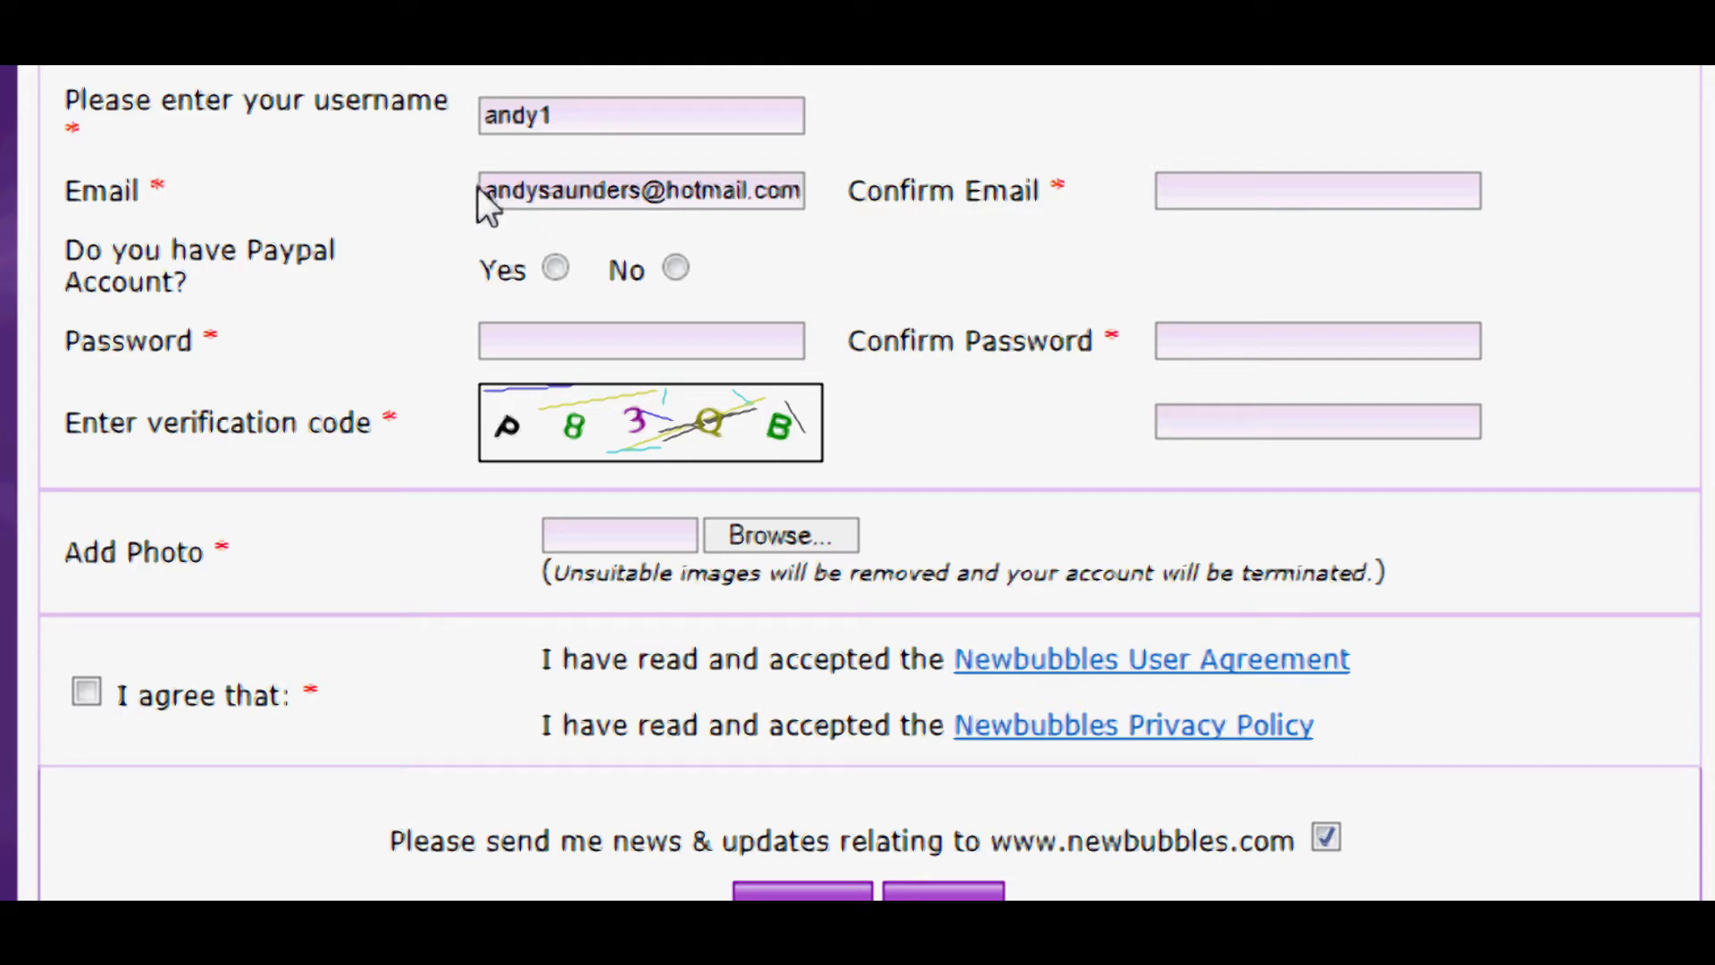
# - Copy the email address and paste it into Confirm Email
pyautogui.moveTo(481, 188); pyautogui.dragTo(938, 192)
pyautogui.hotkey('ctrl', 'c')
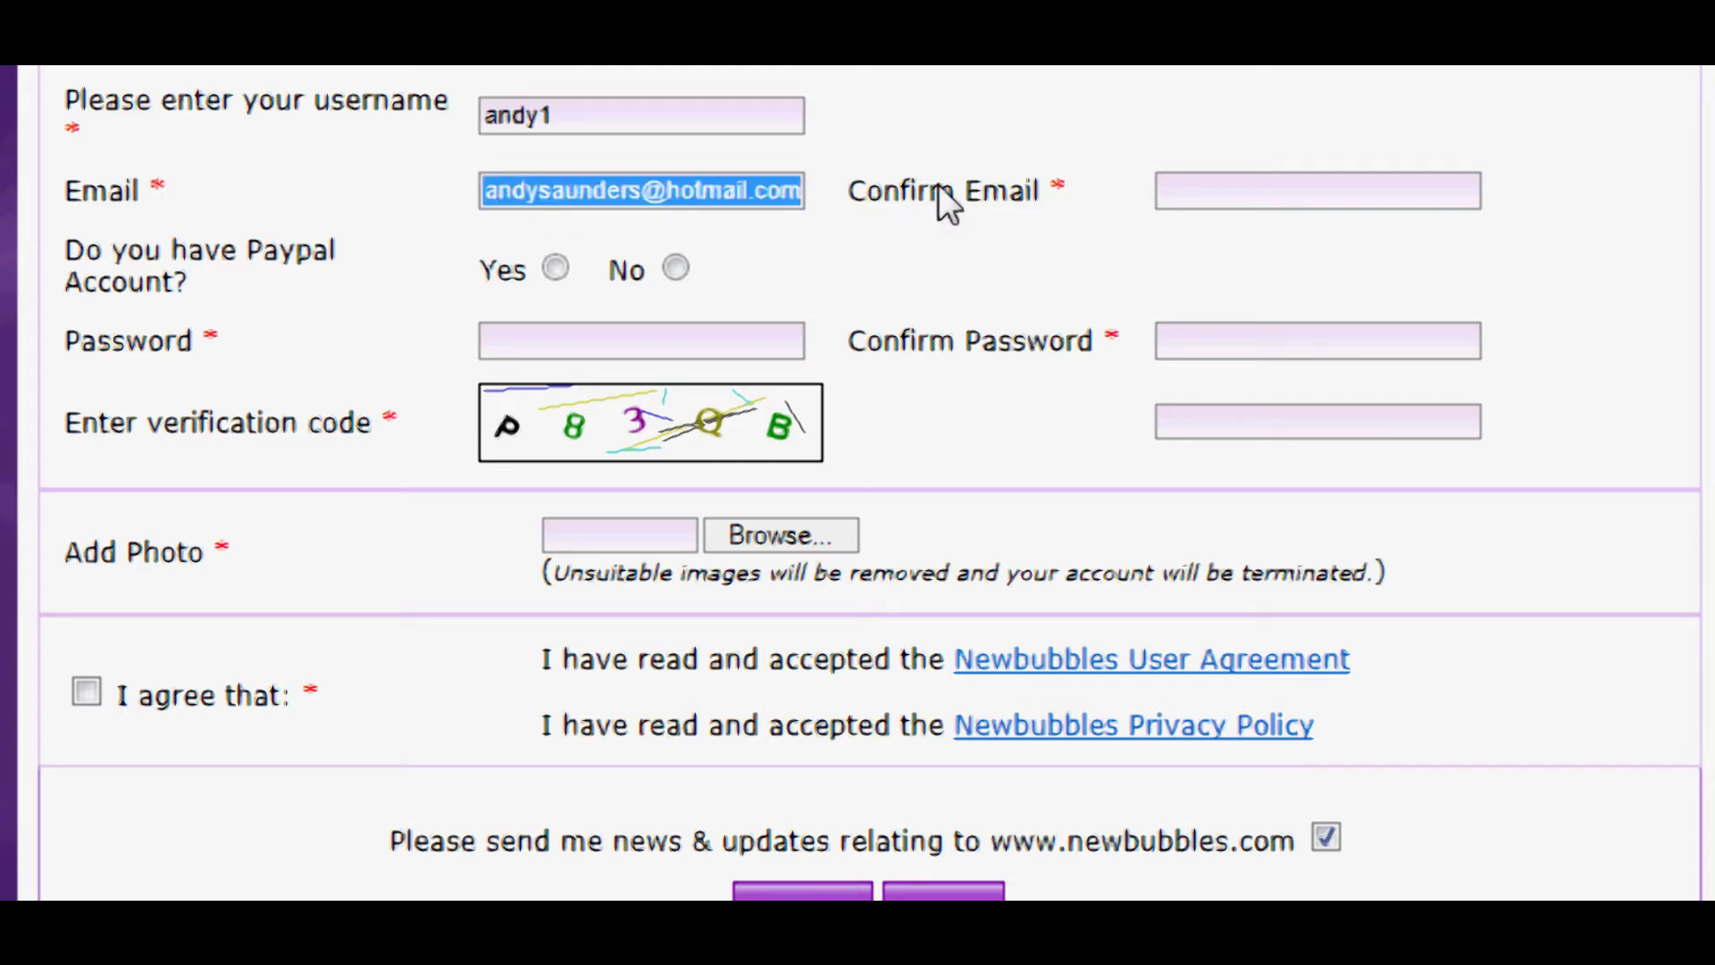
pyautogui.click(1234, 201)
pyautogui.hotkey('ctrl', 'v')
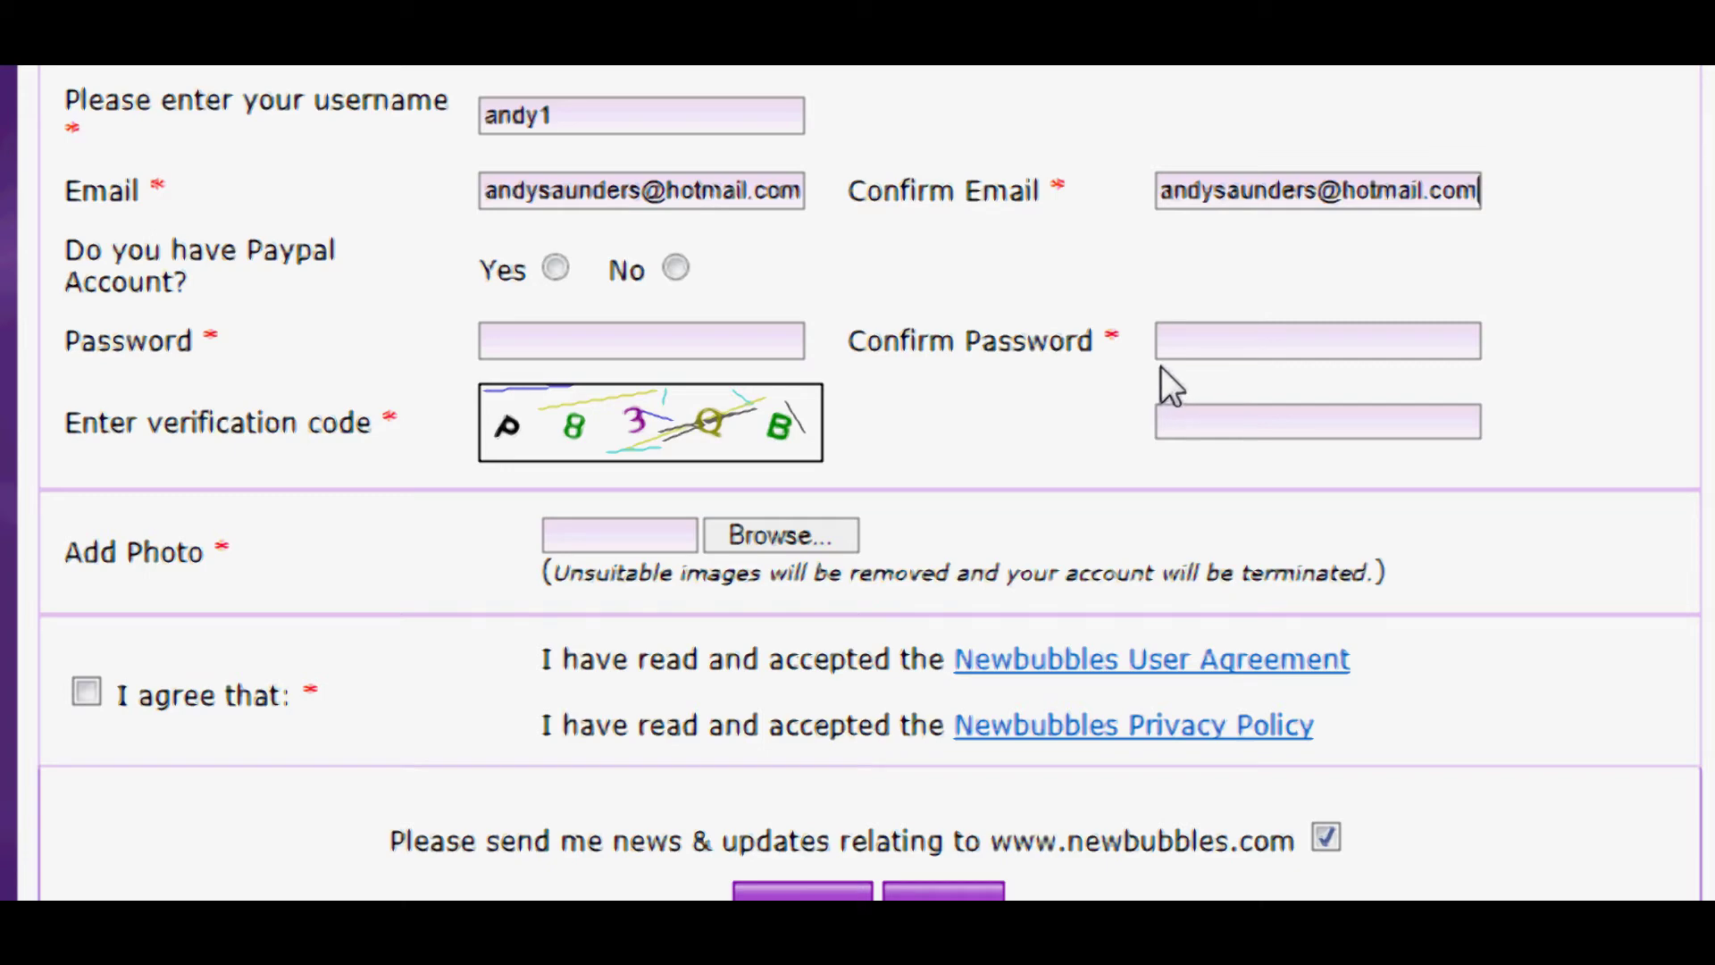
# - Answer Yes to having a PayPal account and enter the verified PayPal email
pyautogui.click(553, 268)
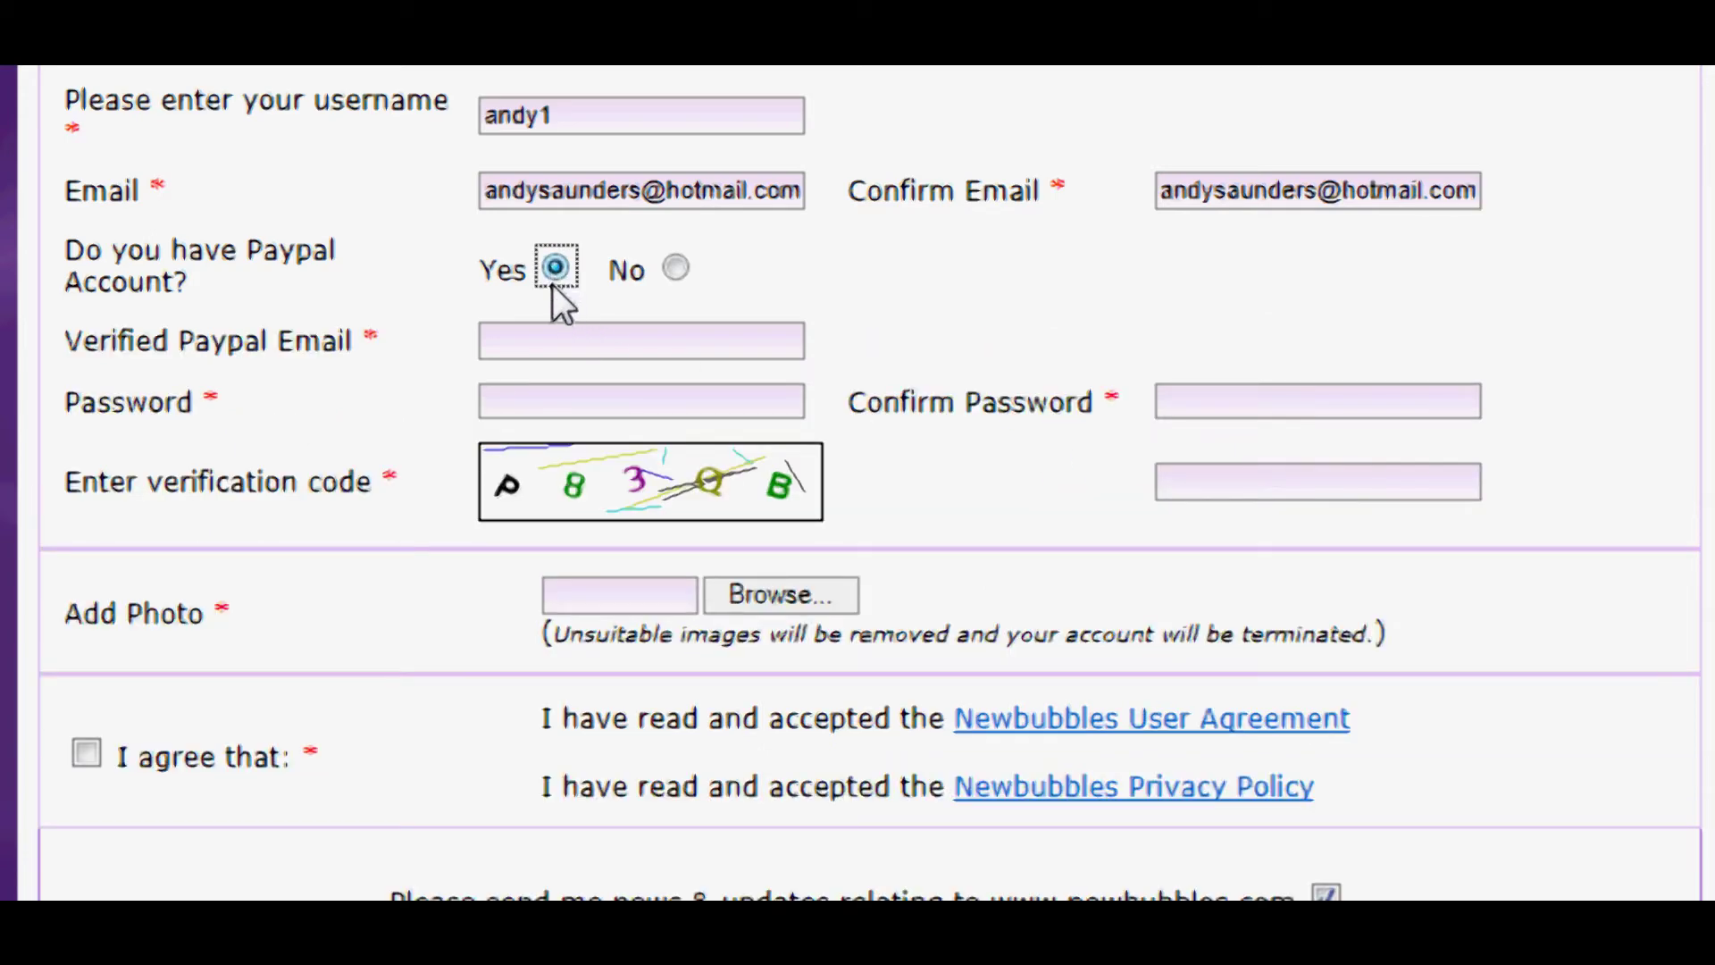
pyautogui.click(541, 342)
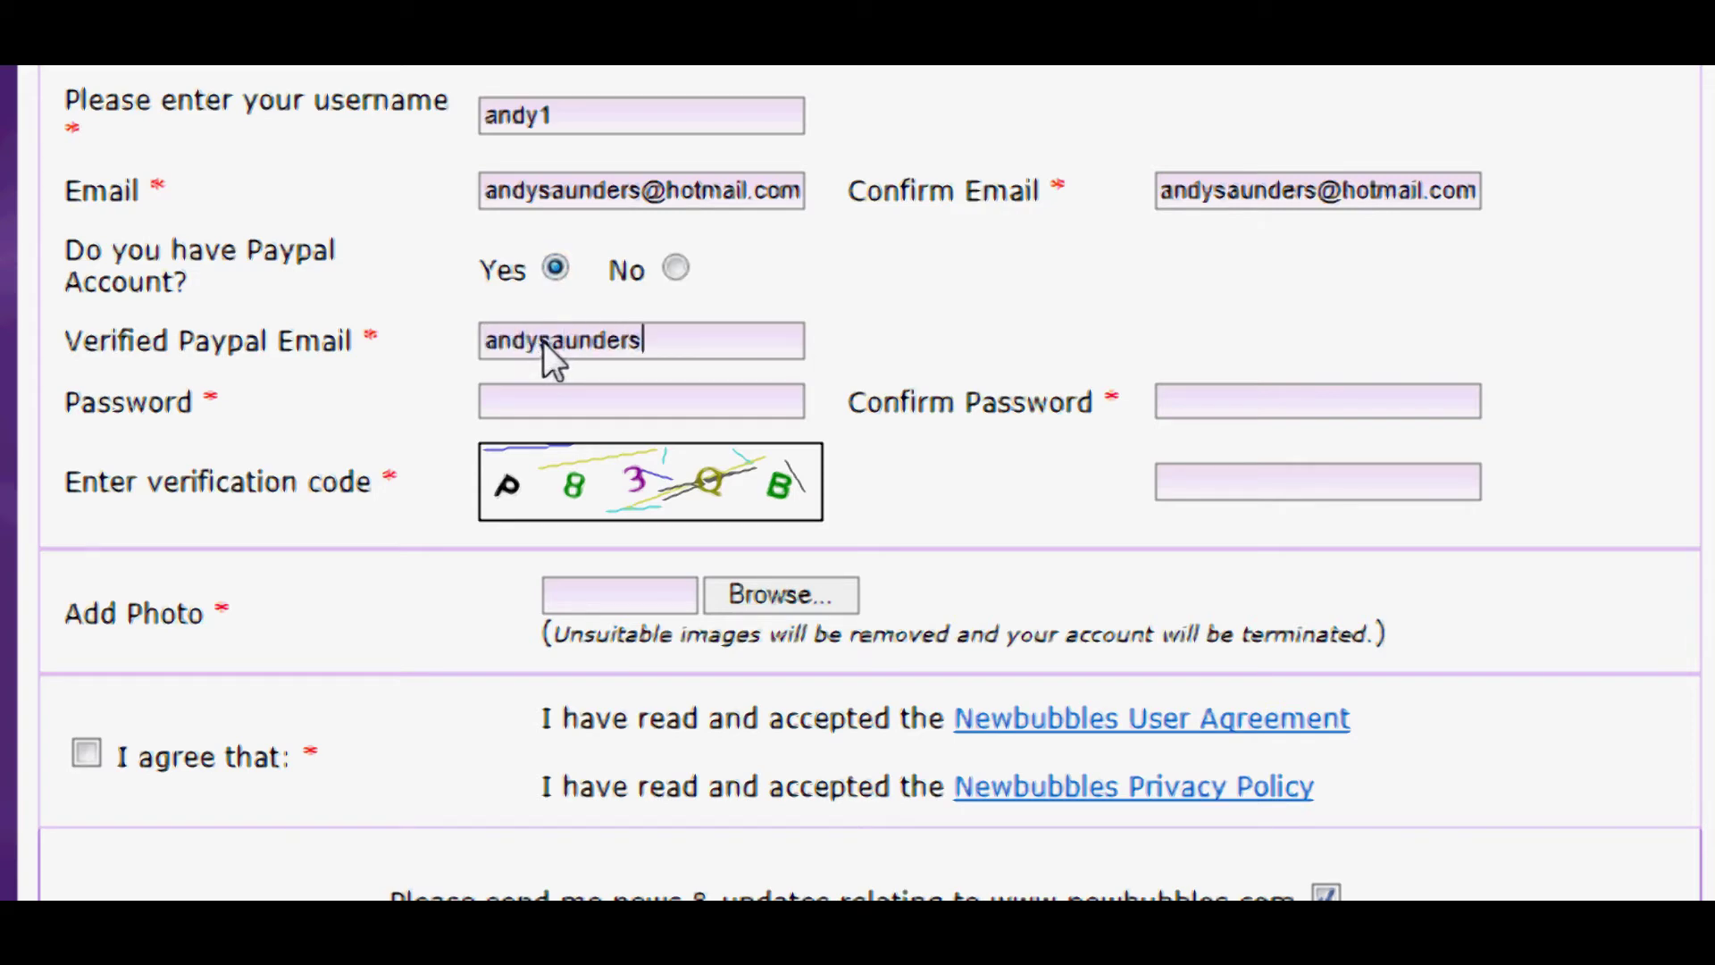
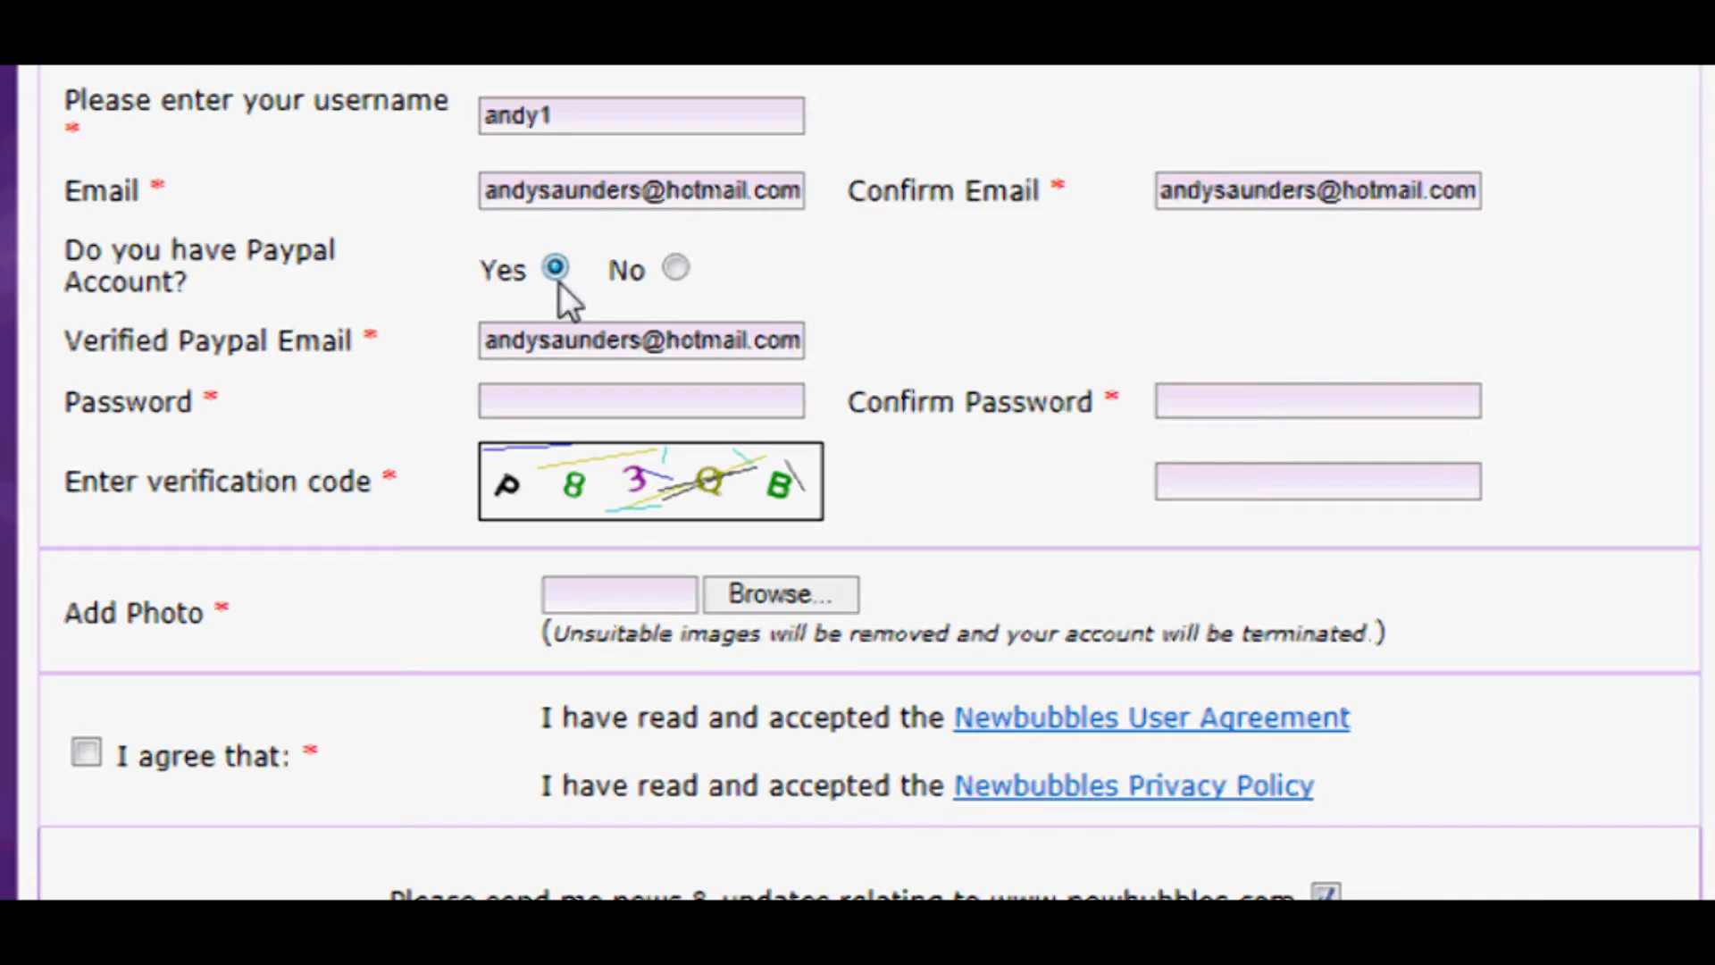
# - Type the account password and the captcha verification code
pyautogui.click(526, 400)
pyautogui.write('•••••••••')
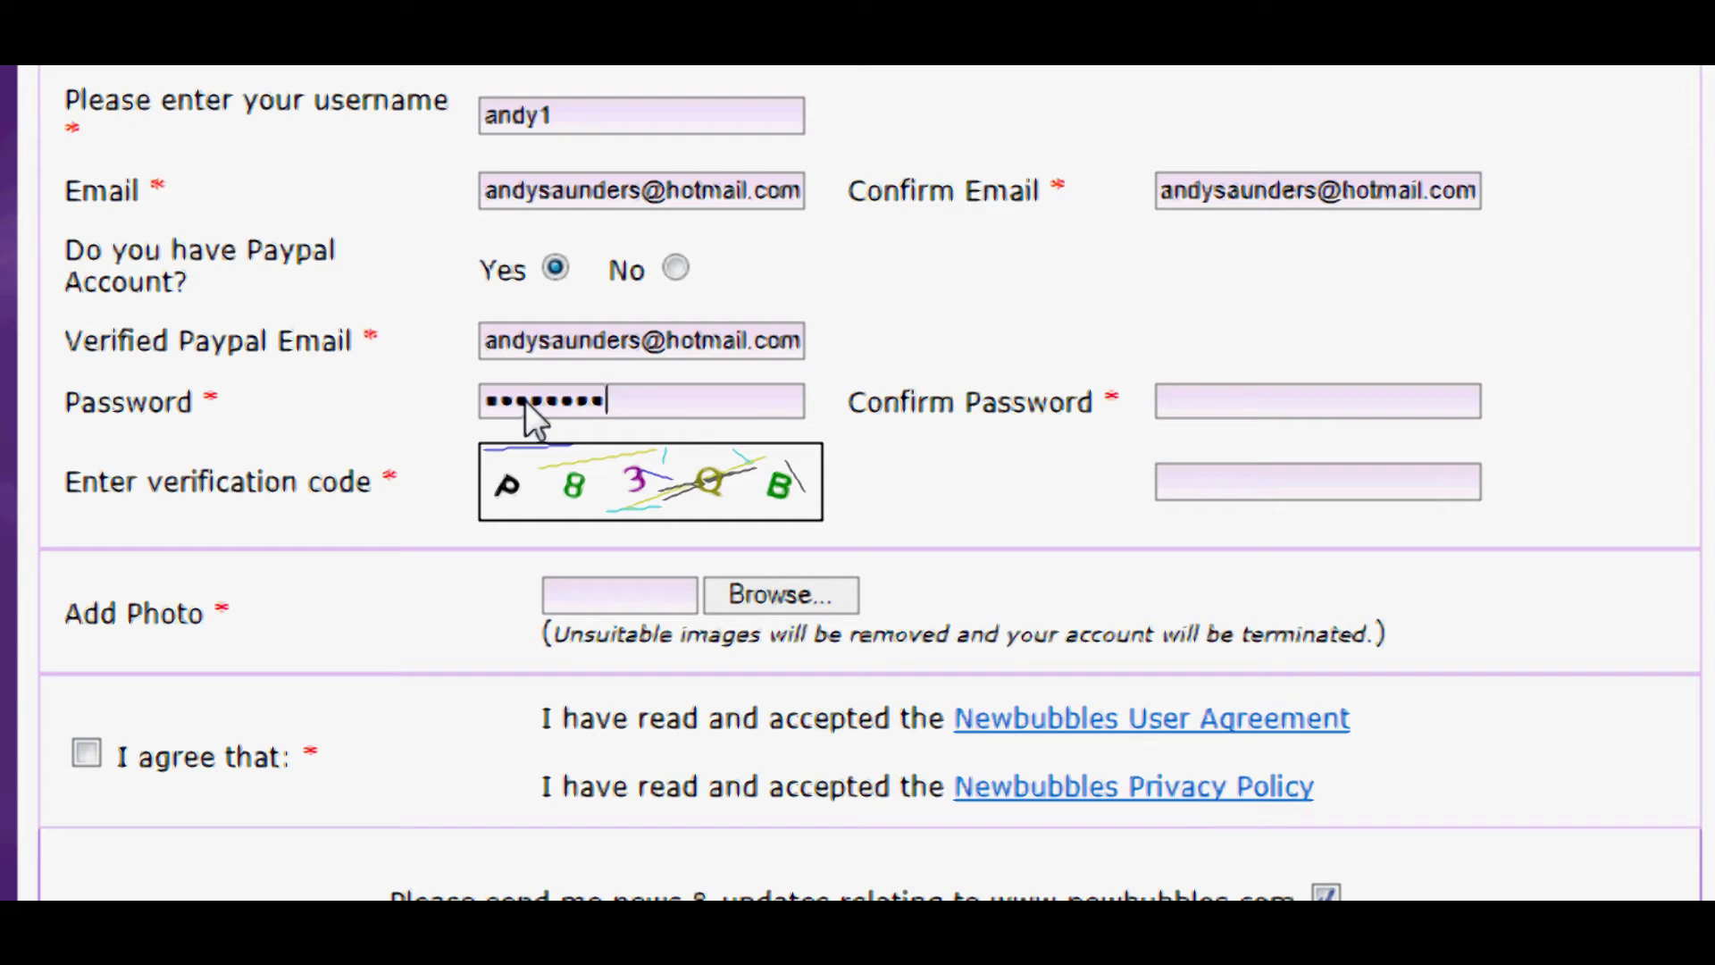
pyautogui.write('•')
pyautogui.write('•••••••••')
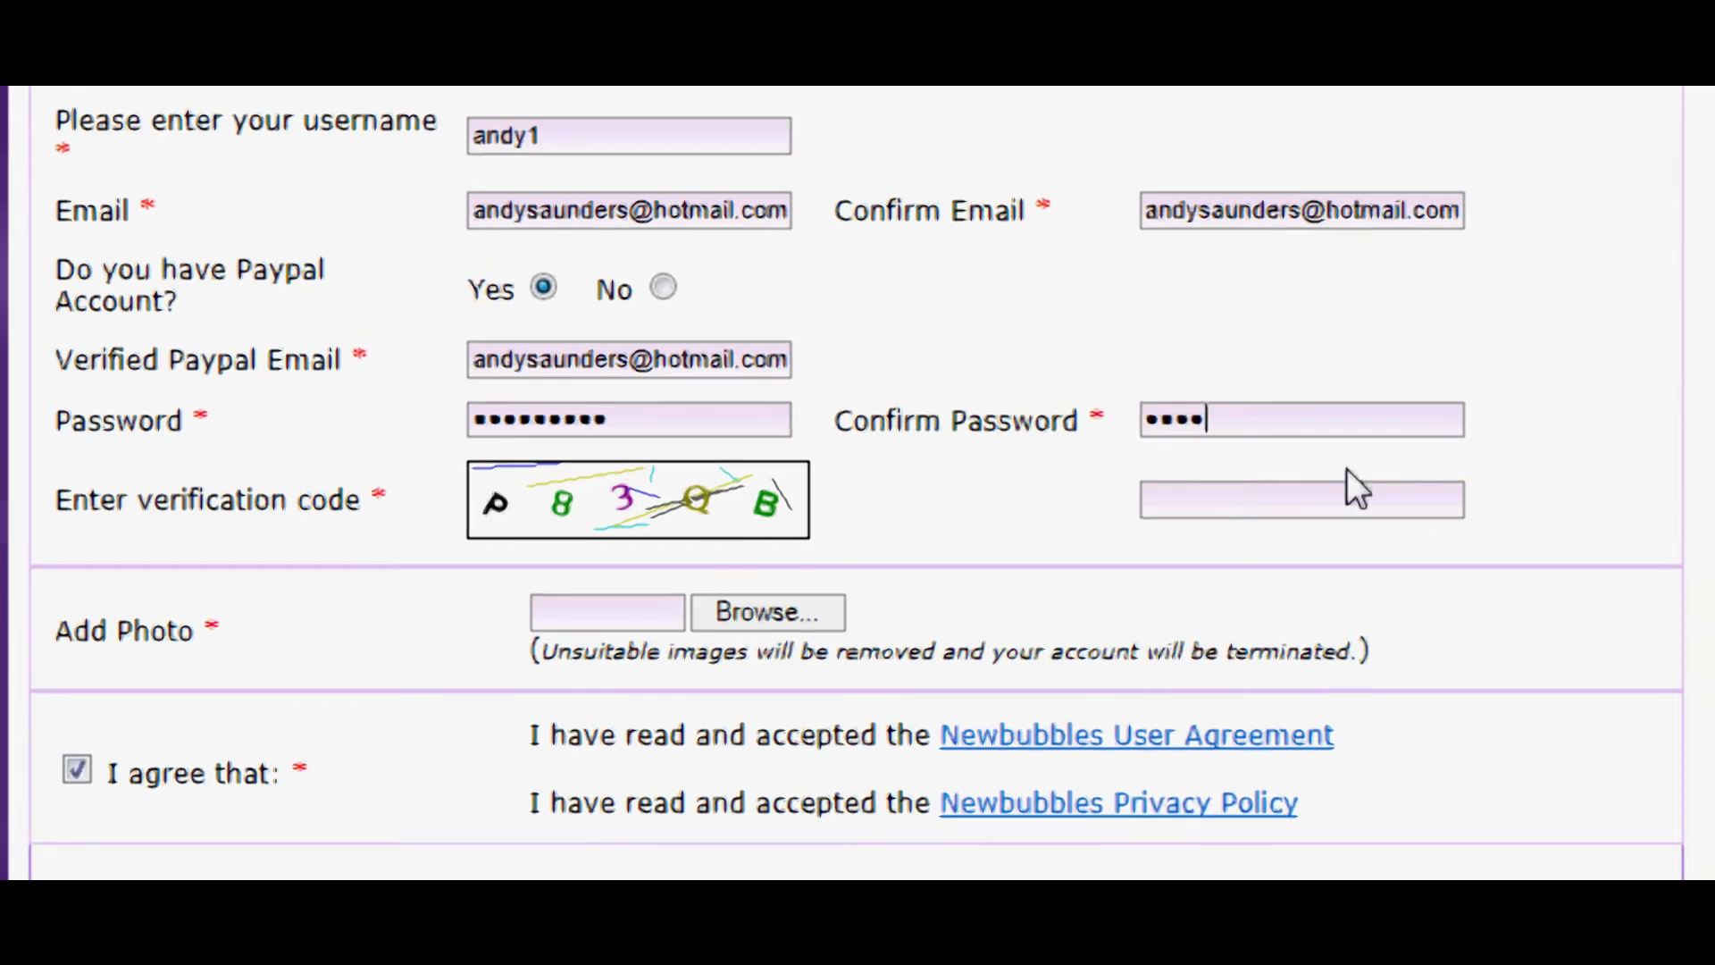
pyautogui.write('•')
pyautogui.click(1211, 492)
pyautogui.write('P')
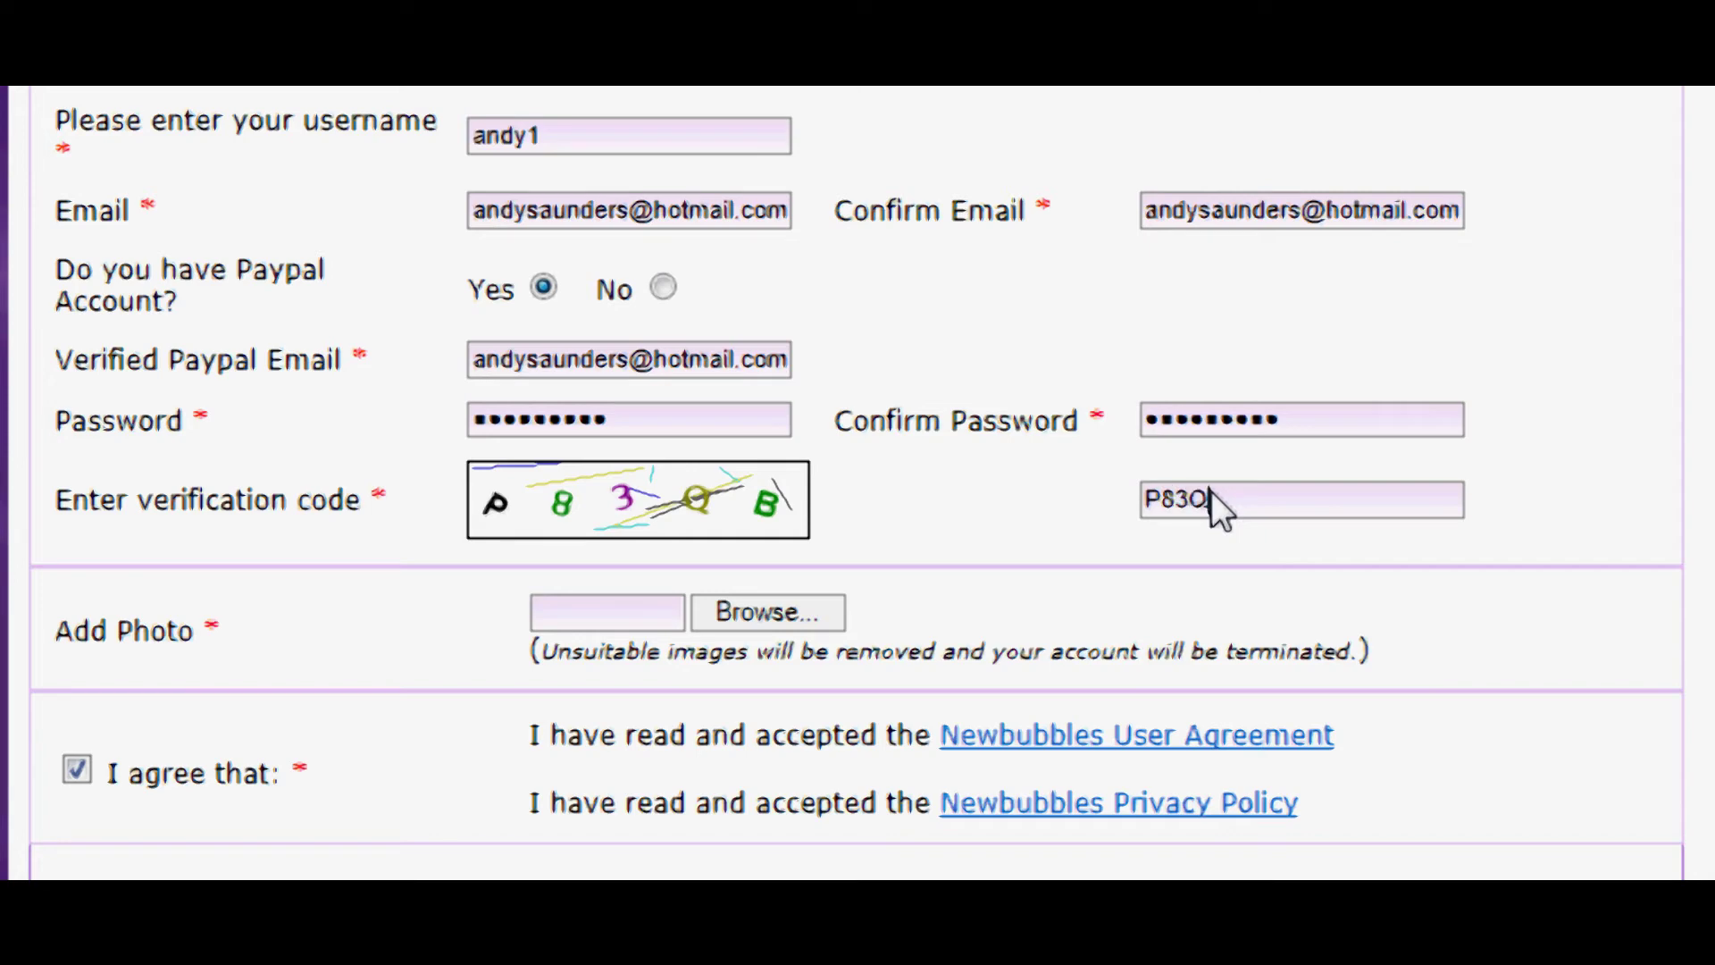
pyautogui.write('83OB')
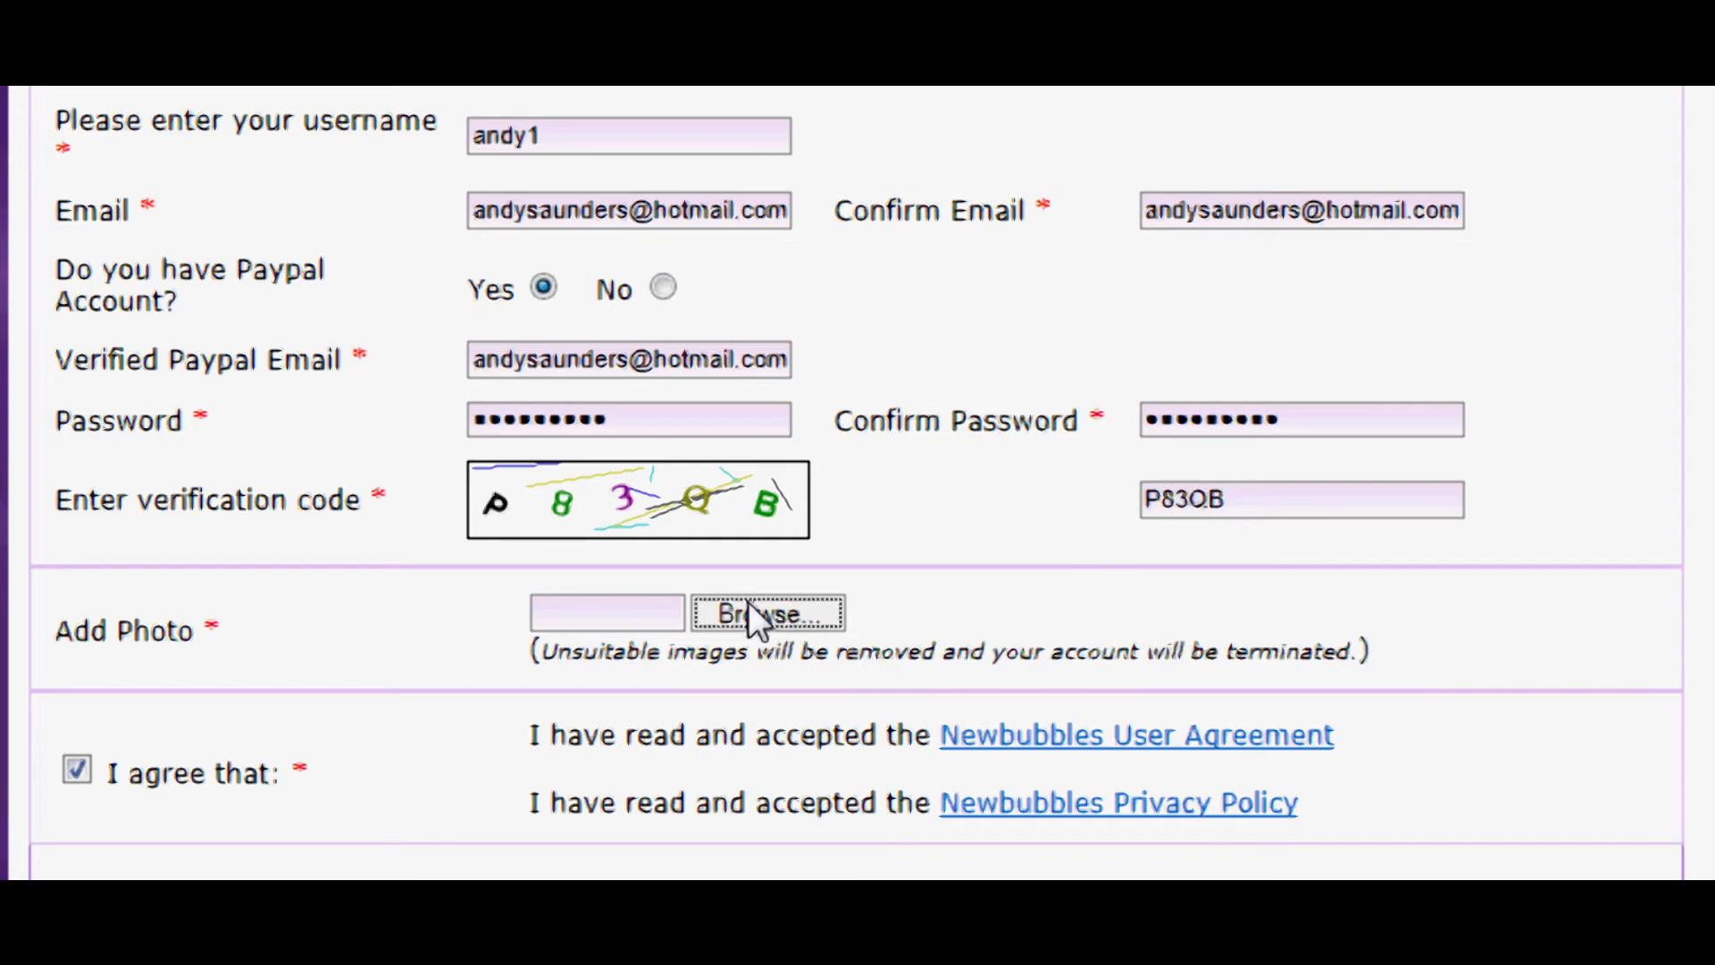
# - Attach the da vinci code image as the profile photo
pyautogui.click(759, 612)
pyautogui.moveTo(848, 118); pyautogui.dragTo(850, 205)
pyautogui.click(753, 179)
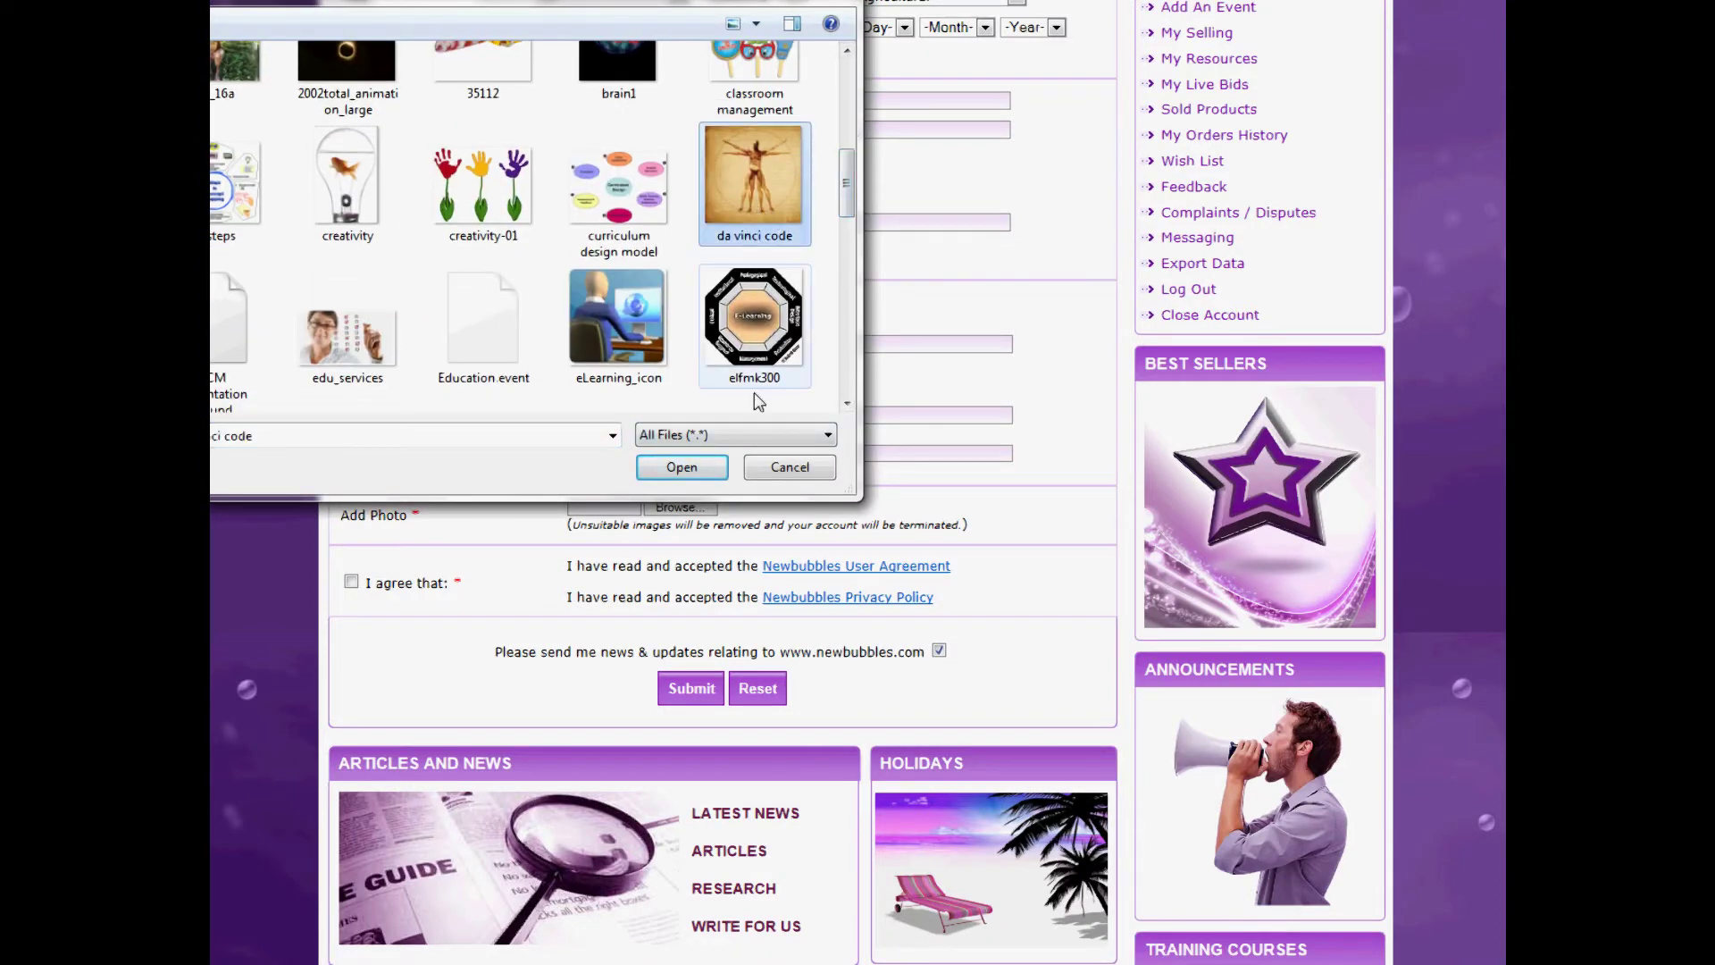
pyautogui.click(681, 467)
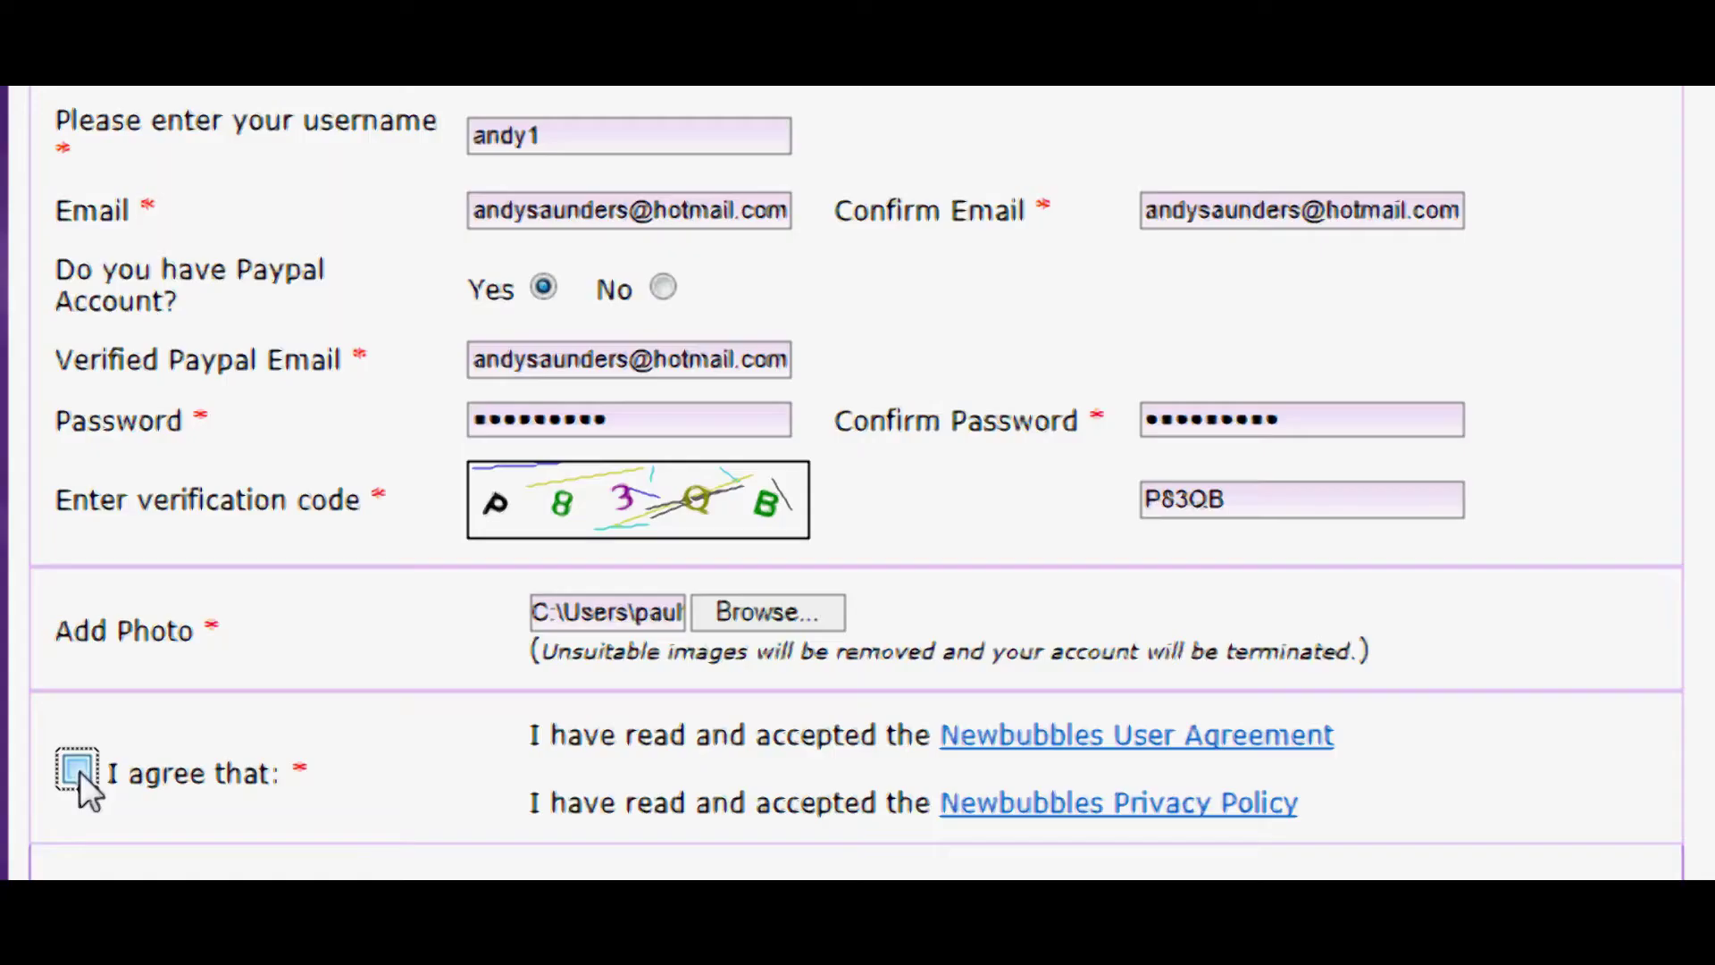
pyautogui.scroll(-3, 414, 741)
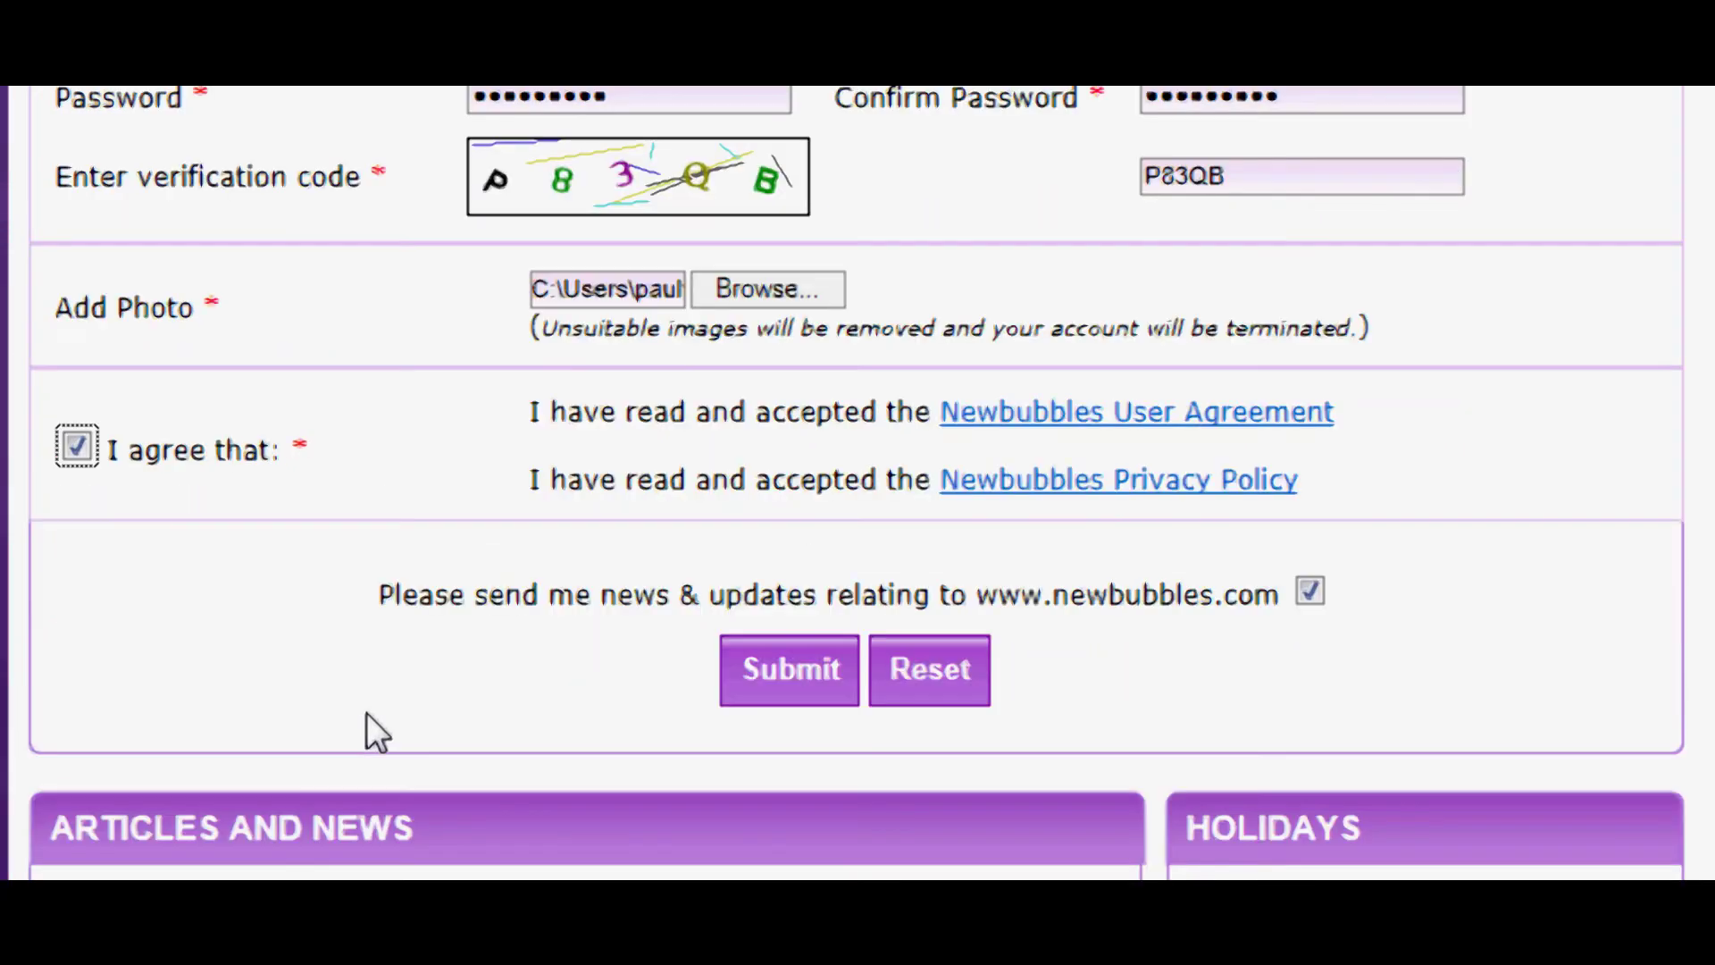
# - Submit the registration form and log in to PayPal with the account password
pyautogui.click(782, 681)
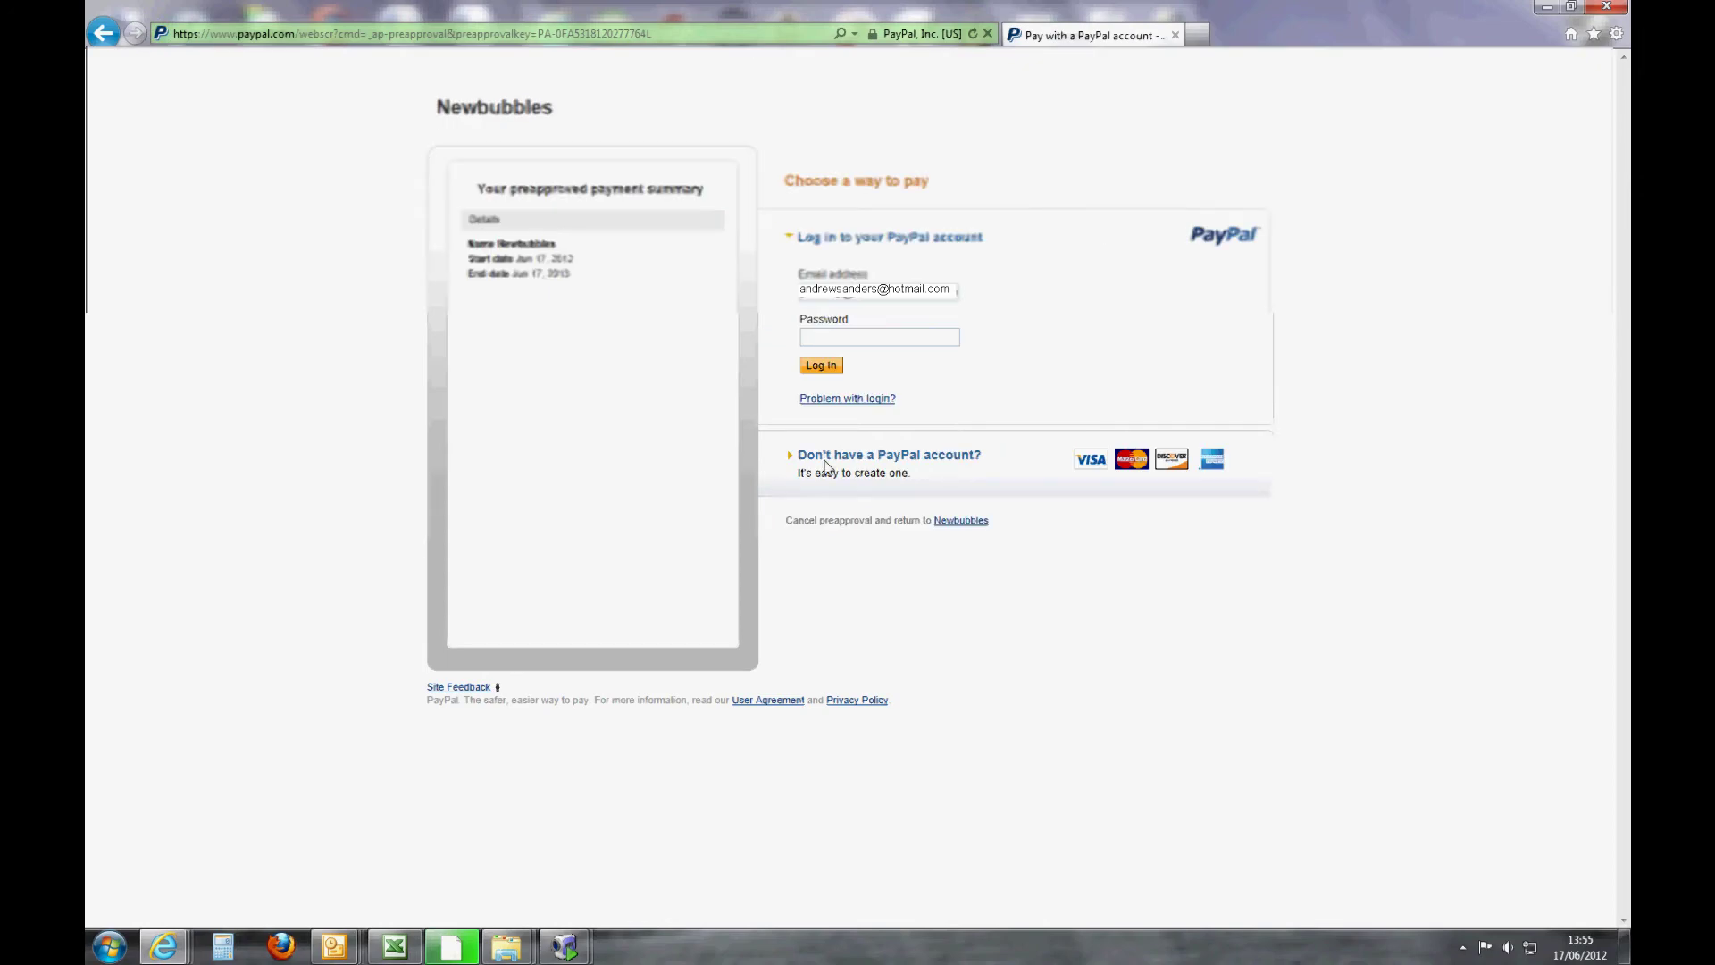
pyautogui.click(821, 339)
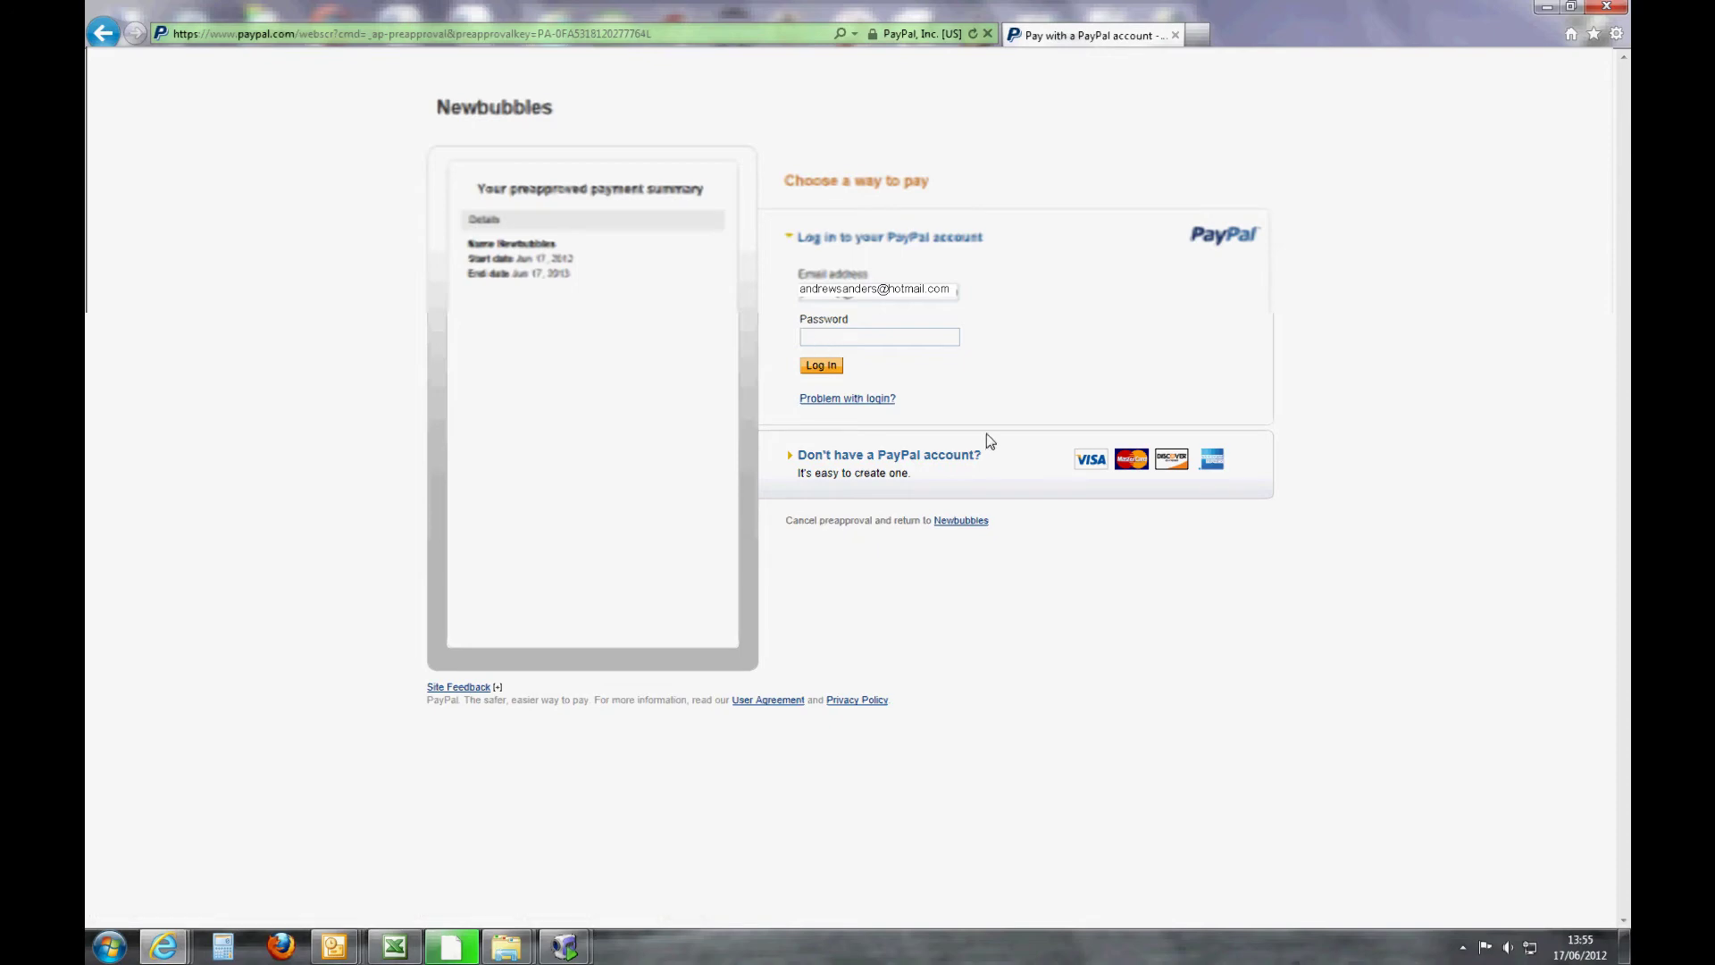
pyautogui.write('••••••')
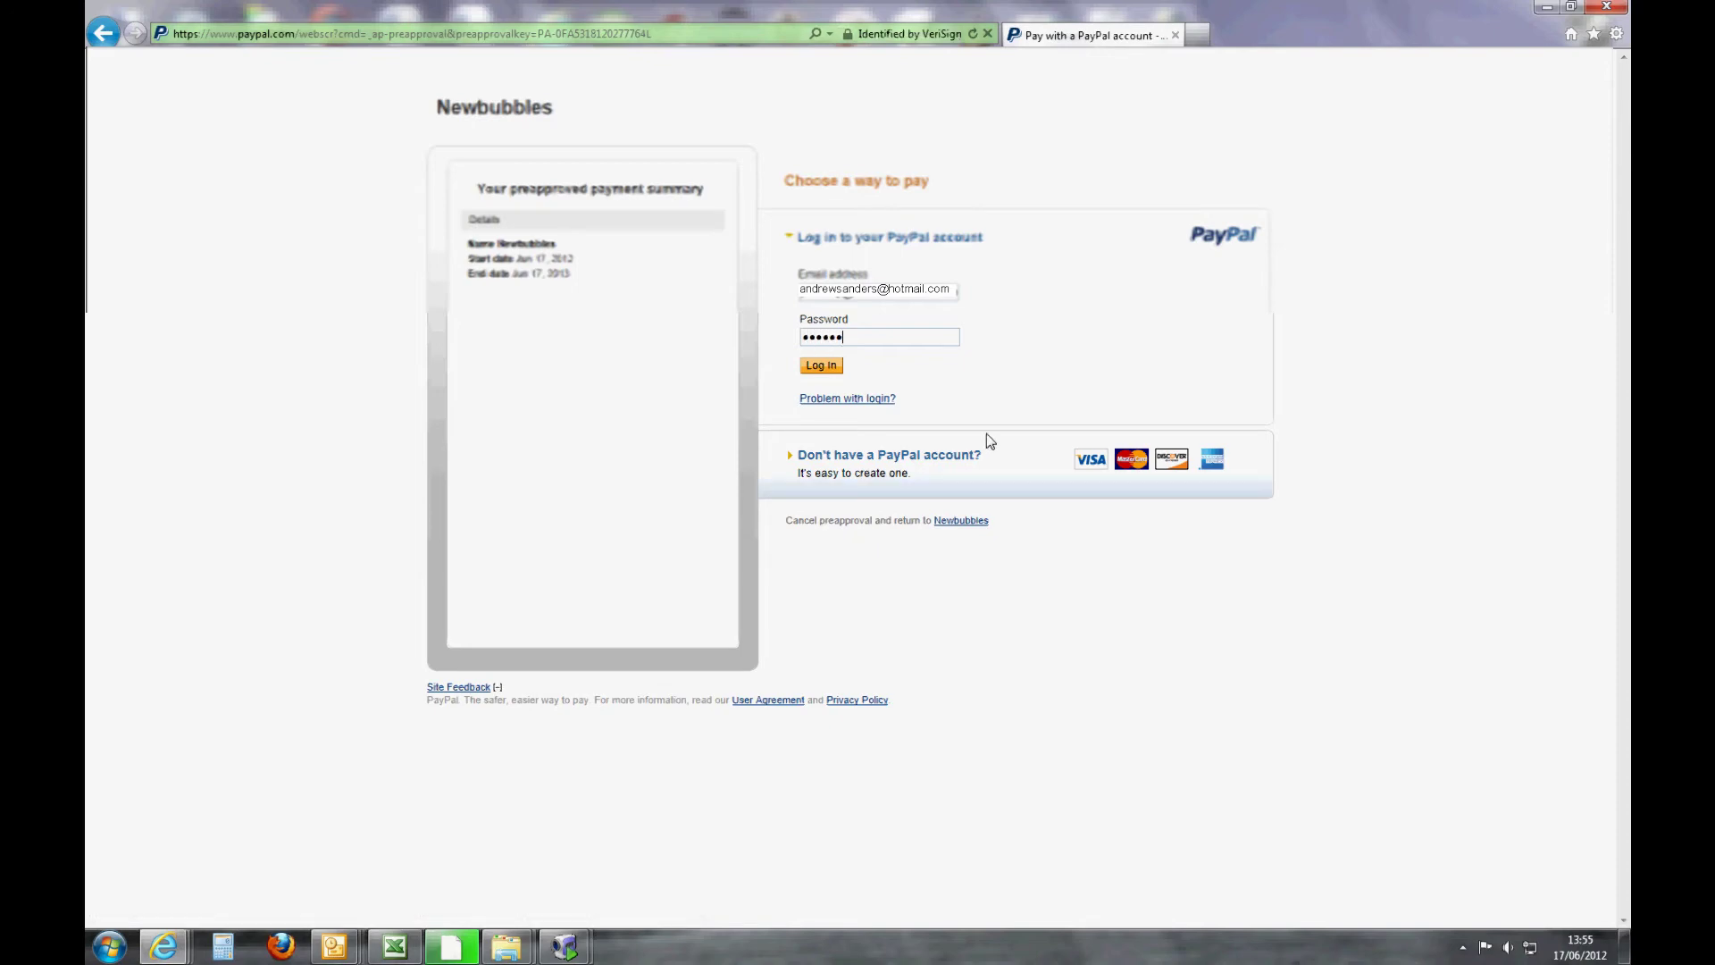
pyautogui.write('••••')
pyautogui.click(827, 368)
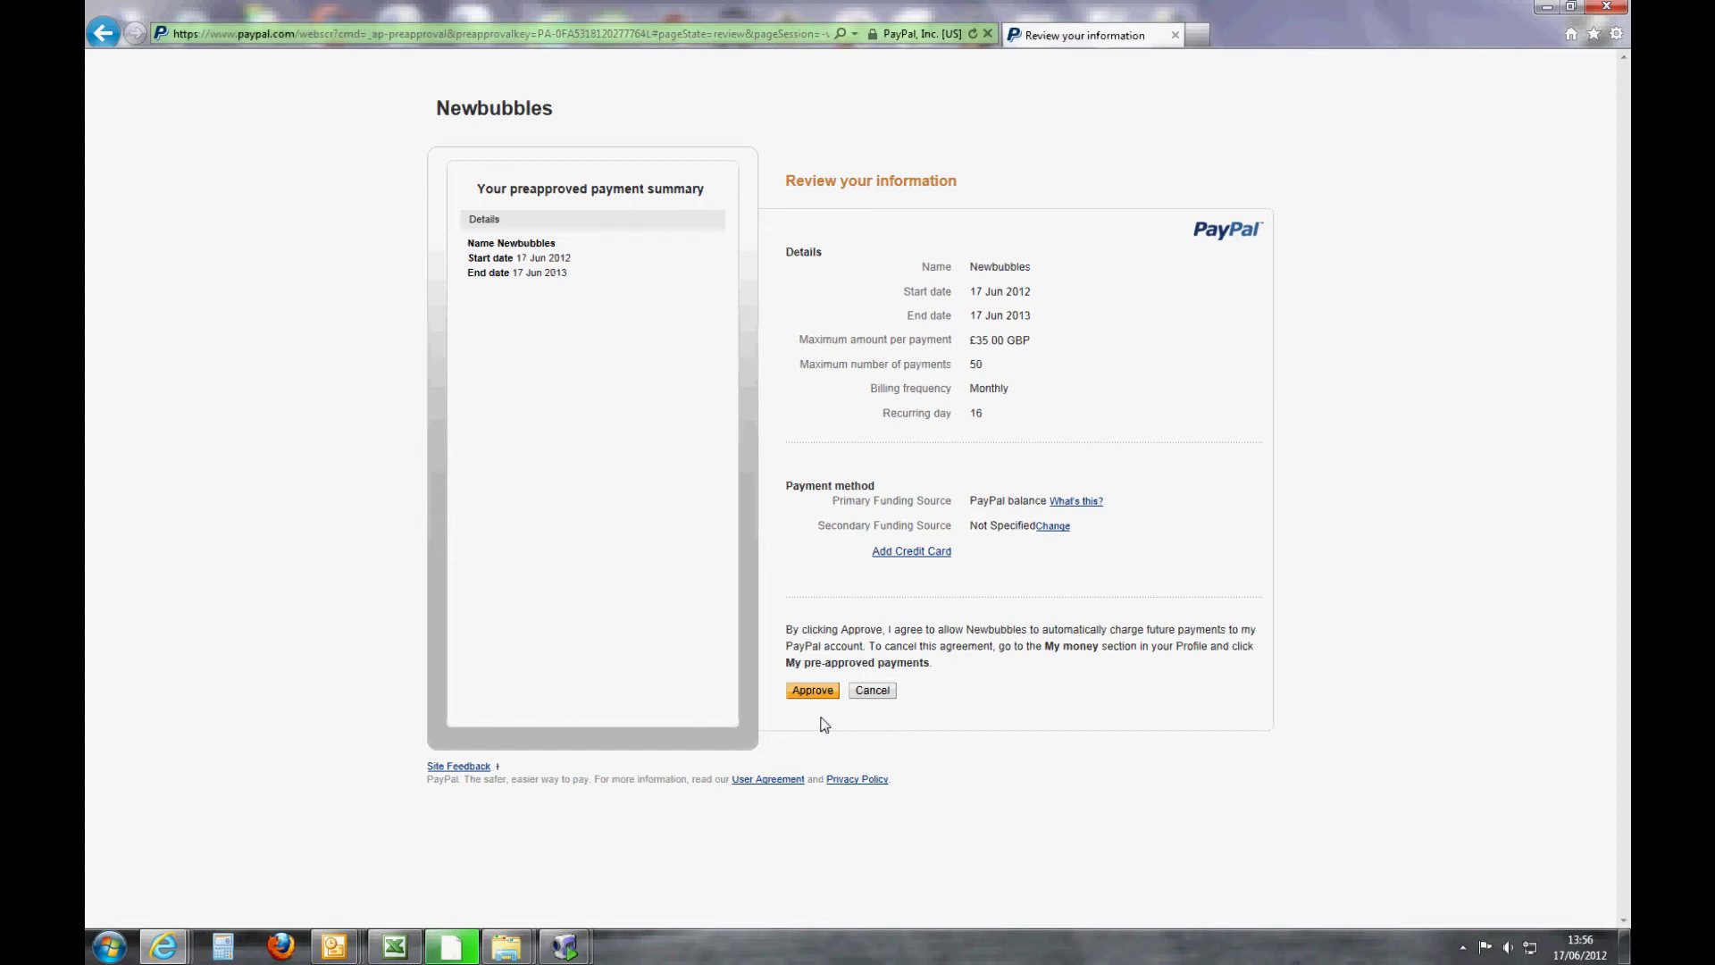
# - Approve the £35.00 monthly preapproved payments and return to Newbubbles
pyautogui.click(820, 692)
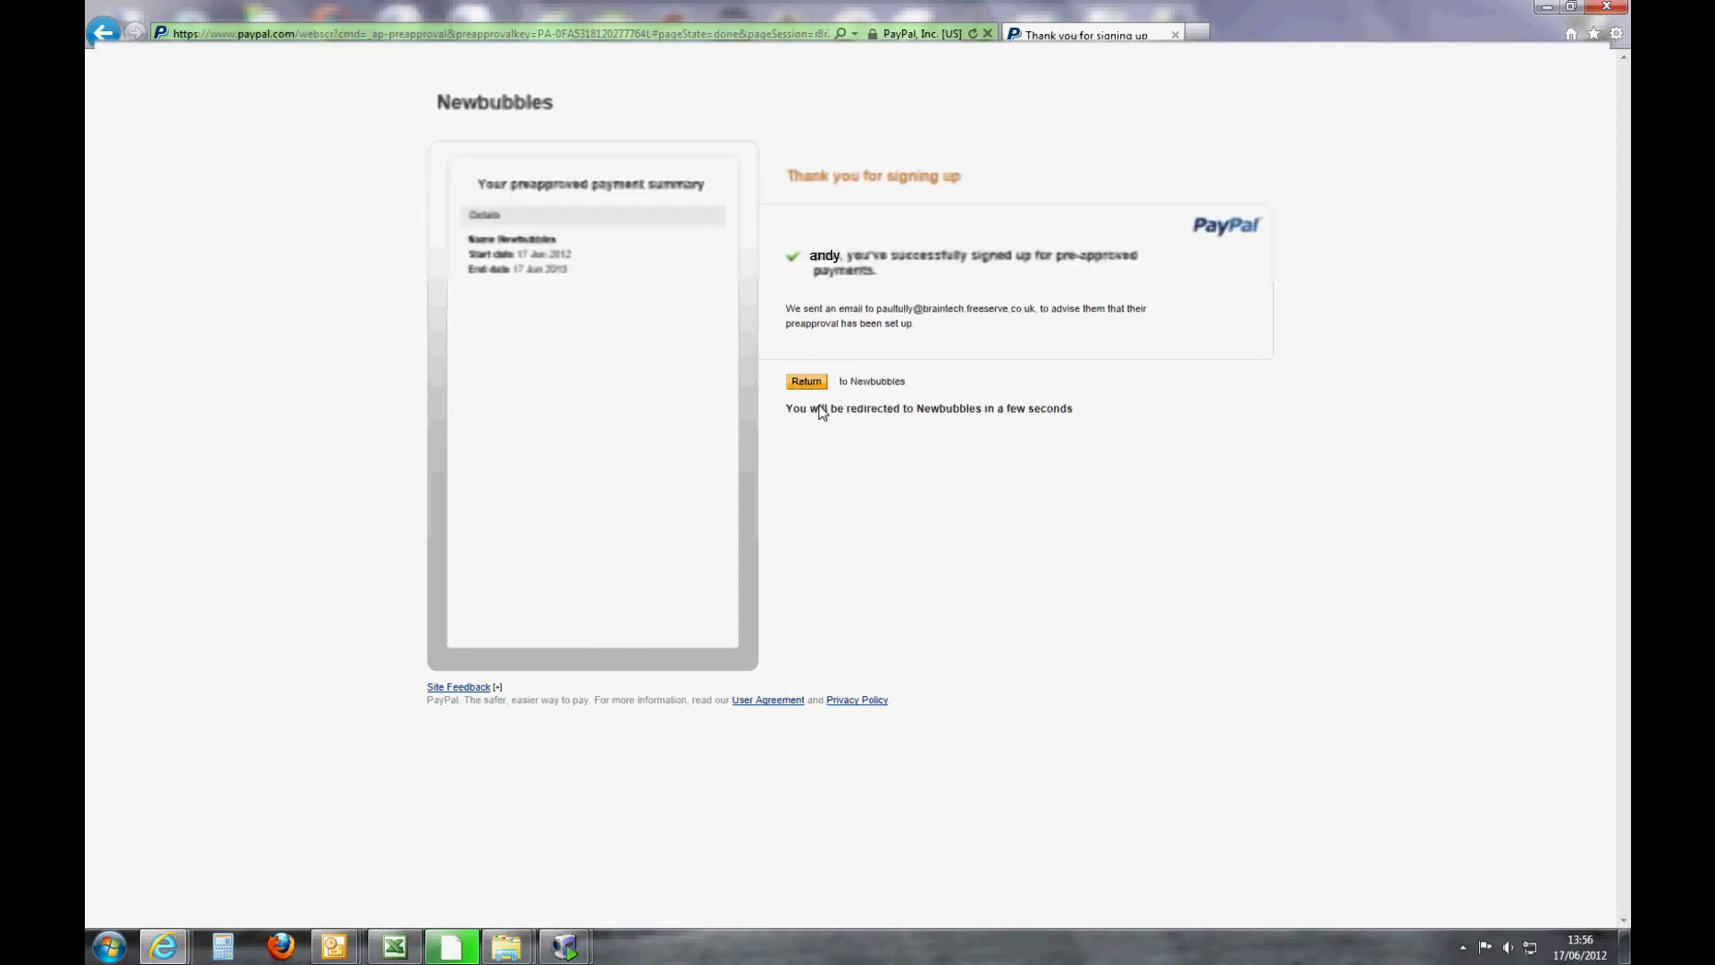
pyautogui.click(805, 382)
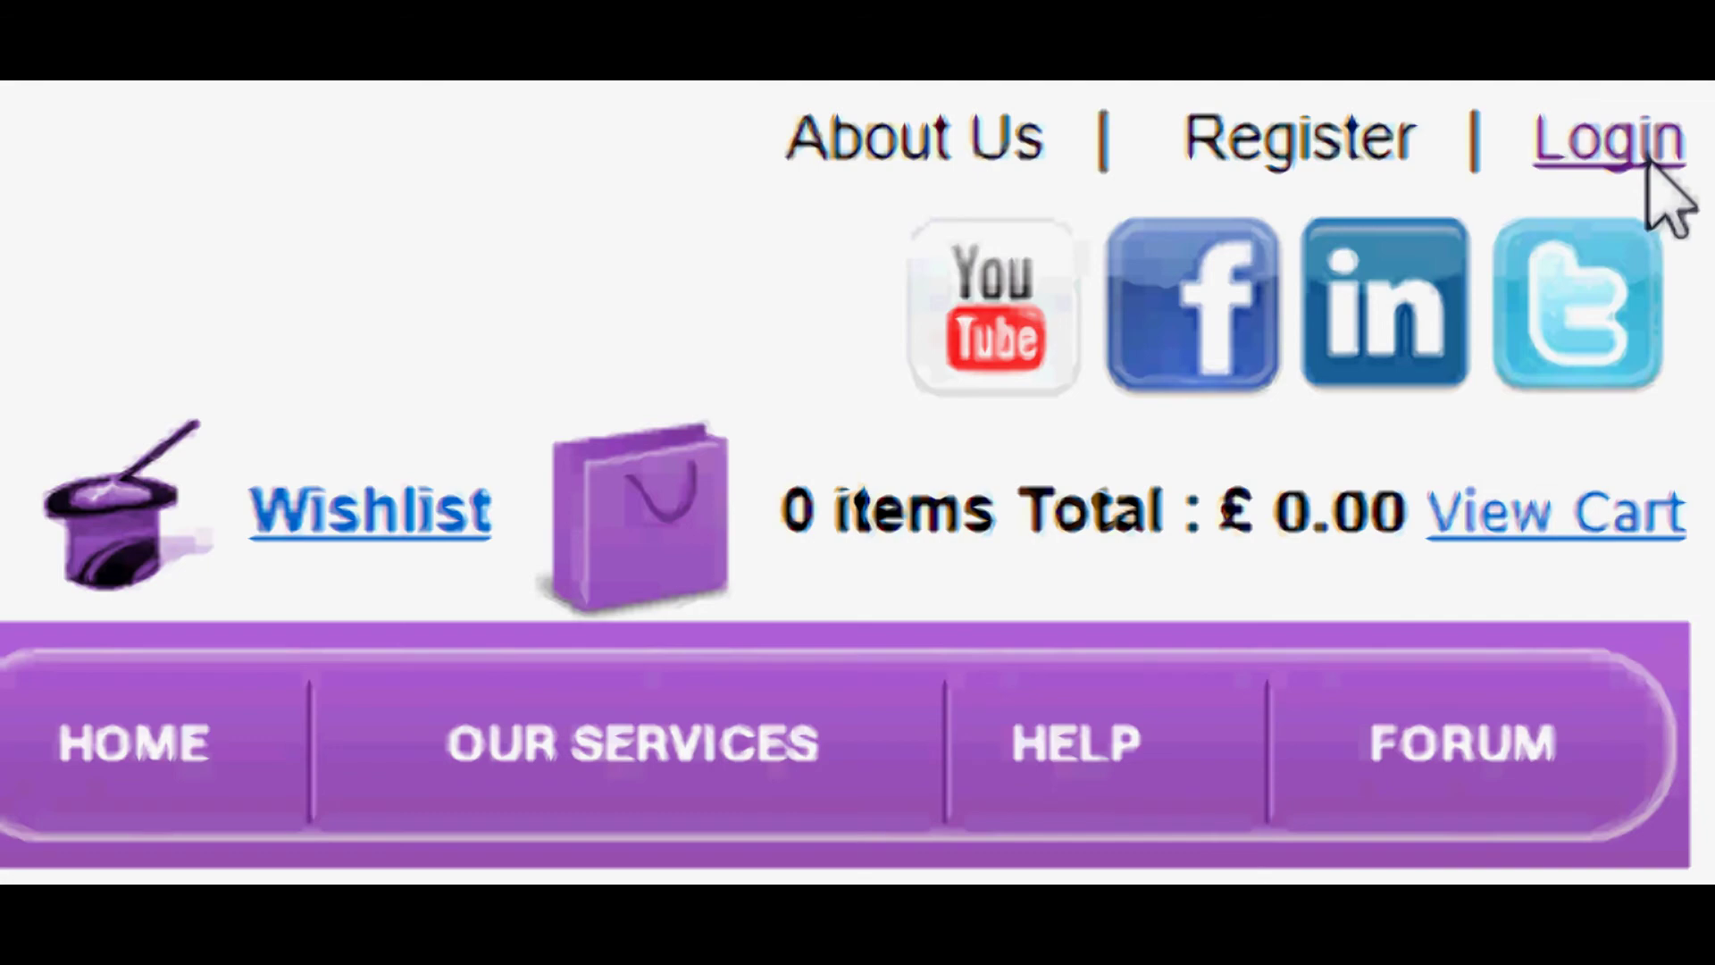
# - Log in with the registered e-mail and password and scroll the member welcome page
pyautogui.click(1648, 162)
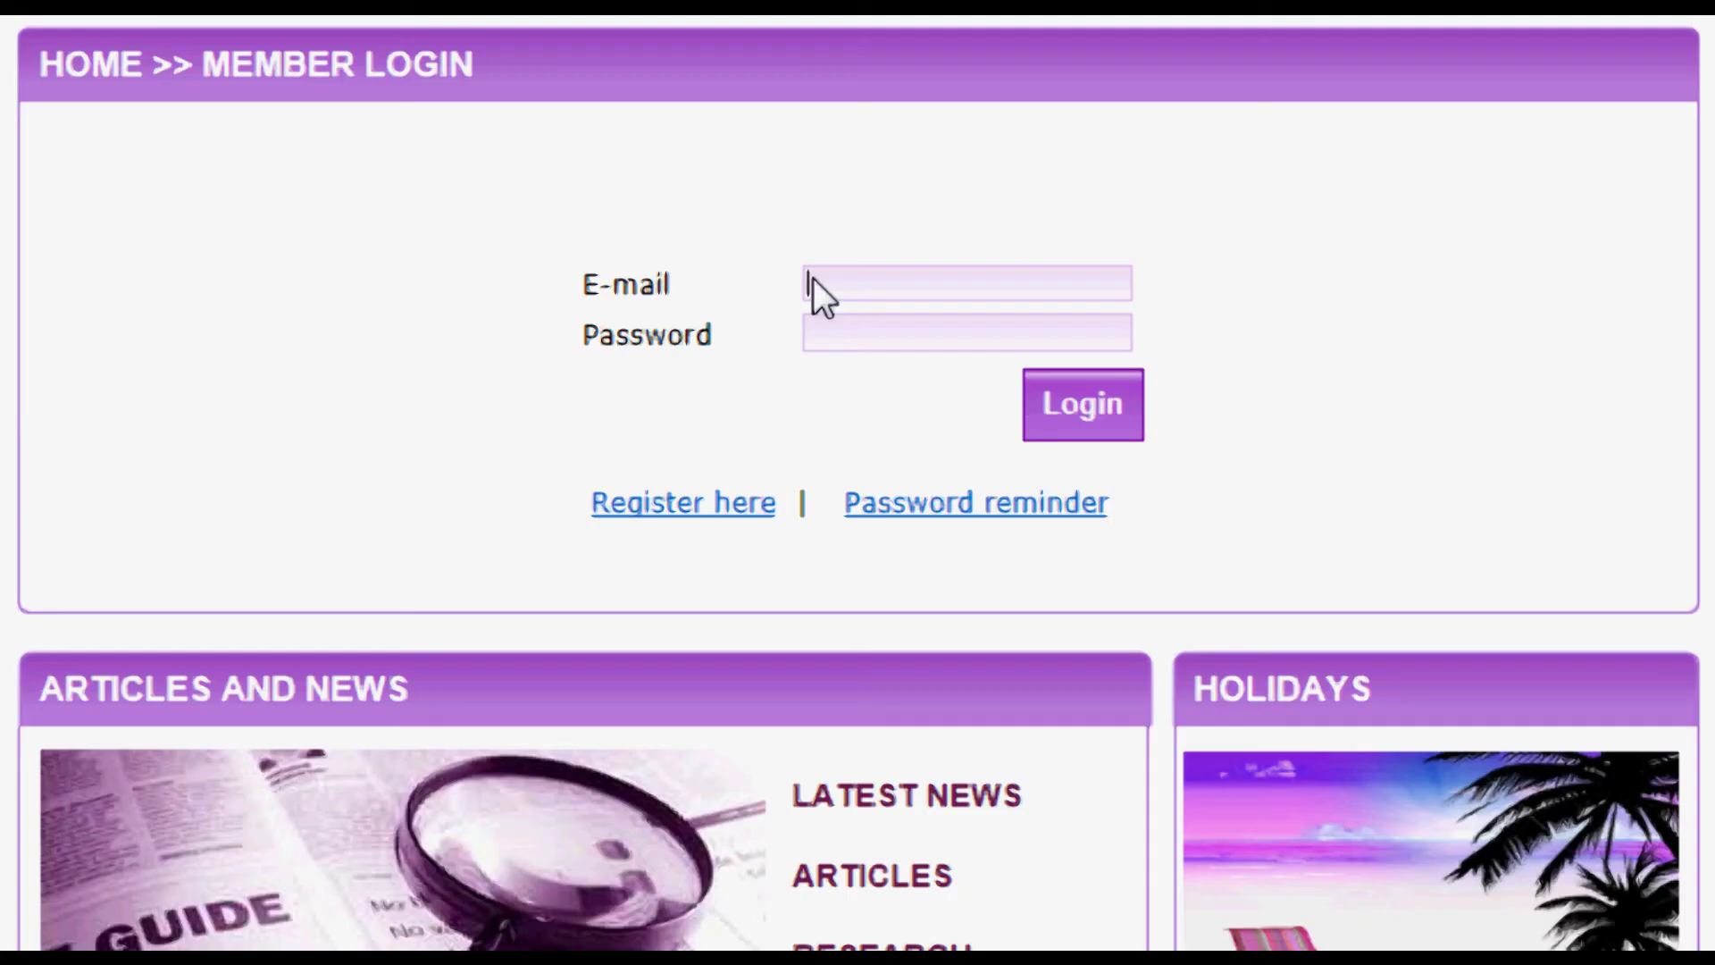
pyautogui.click(813, 279)
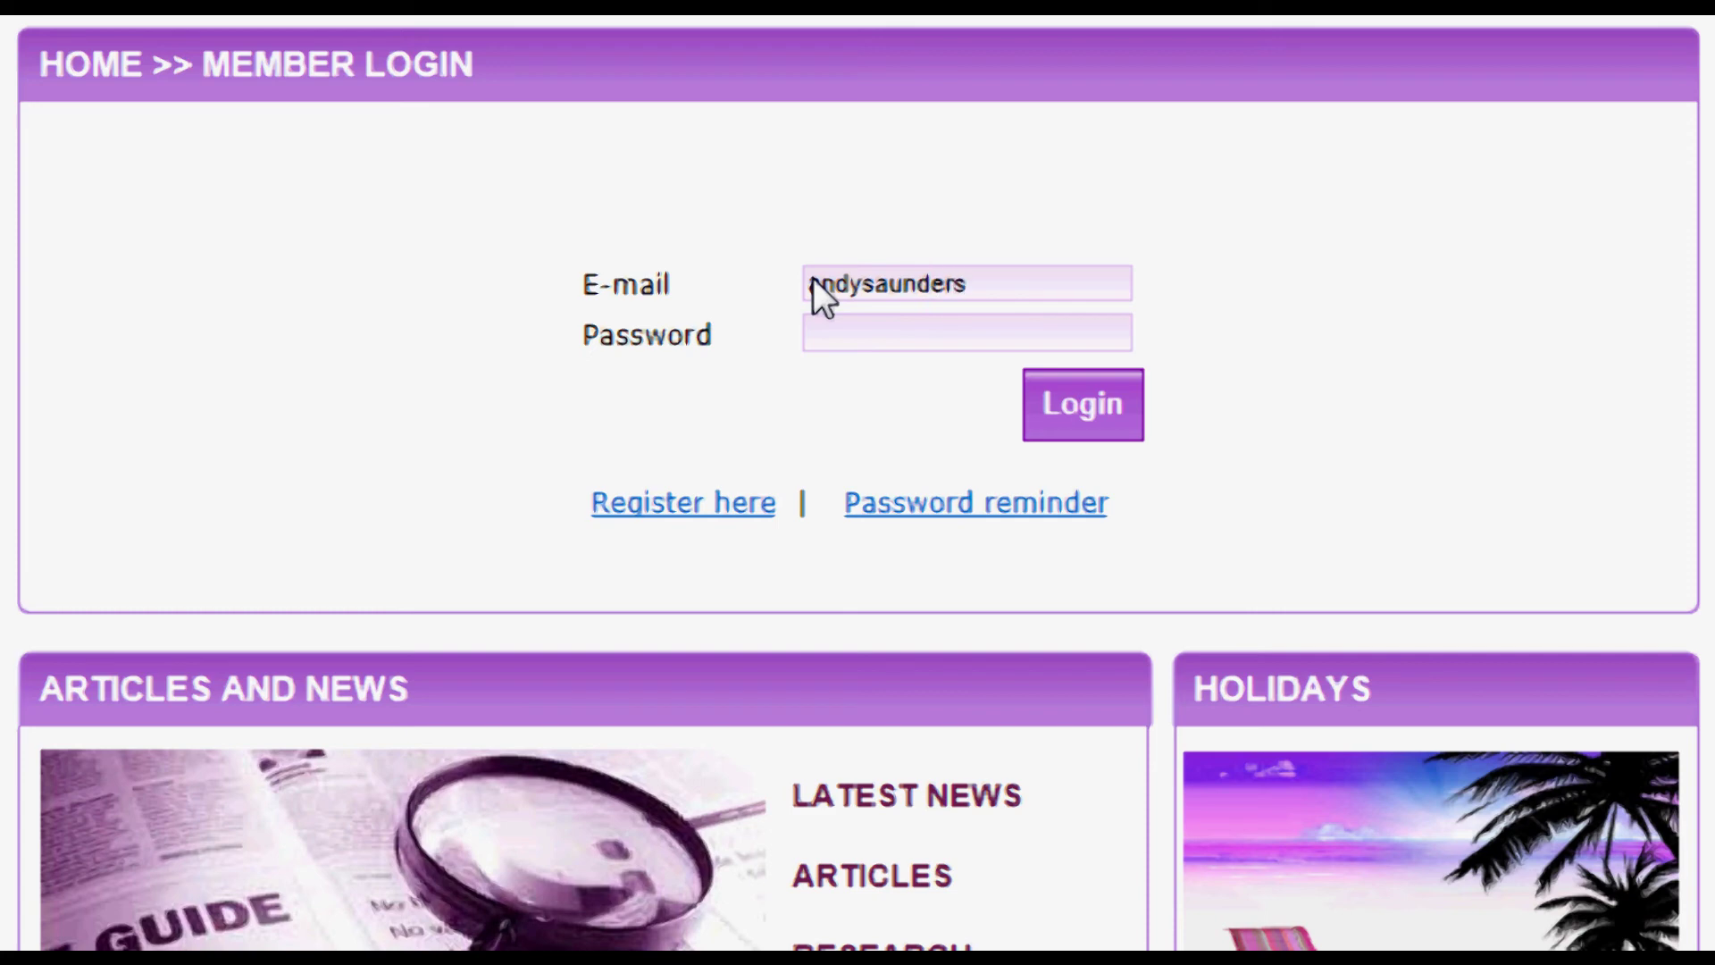
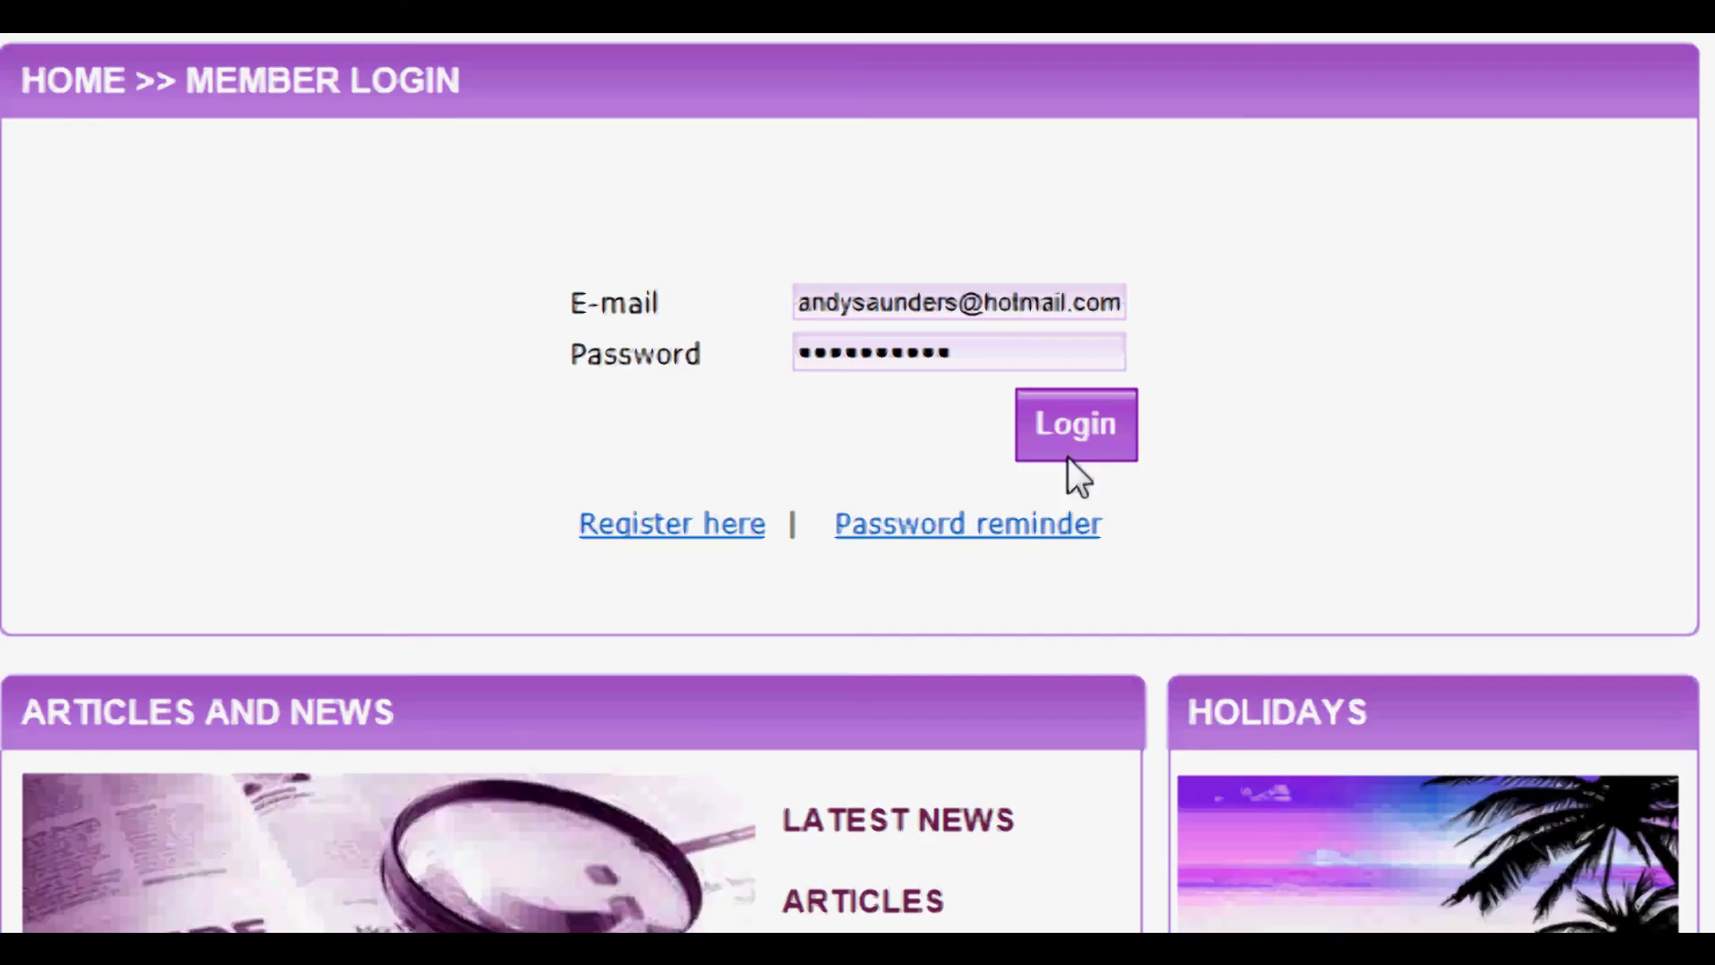
pyautogui.click(1076, 441)
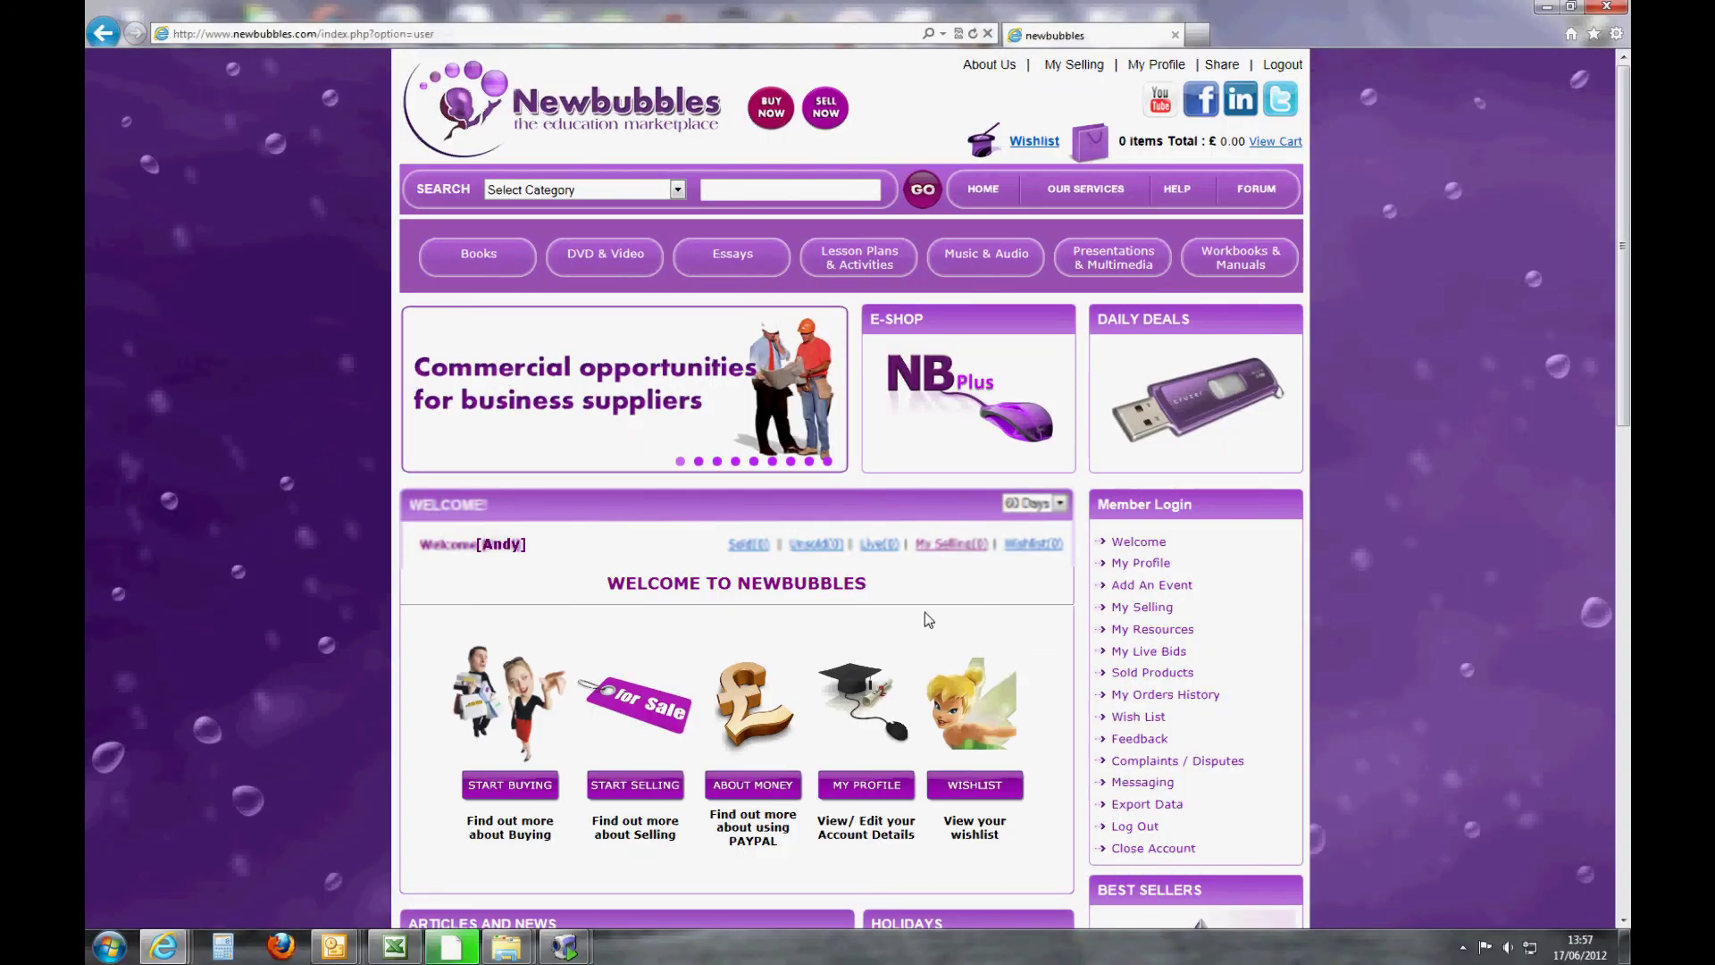
pyautogui.scroll(-2, 915, 581)
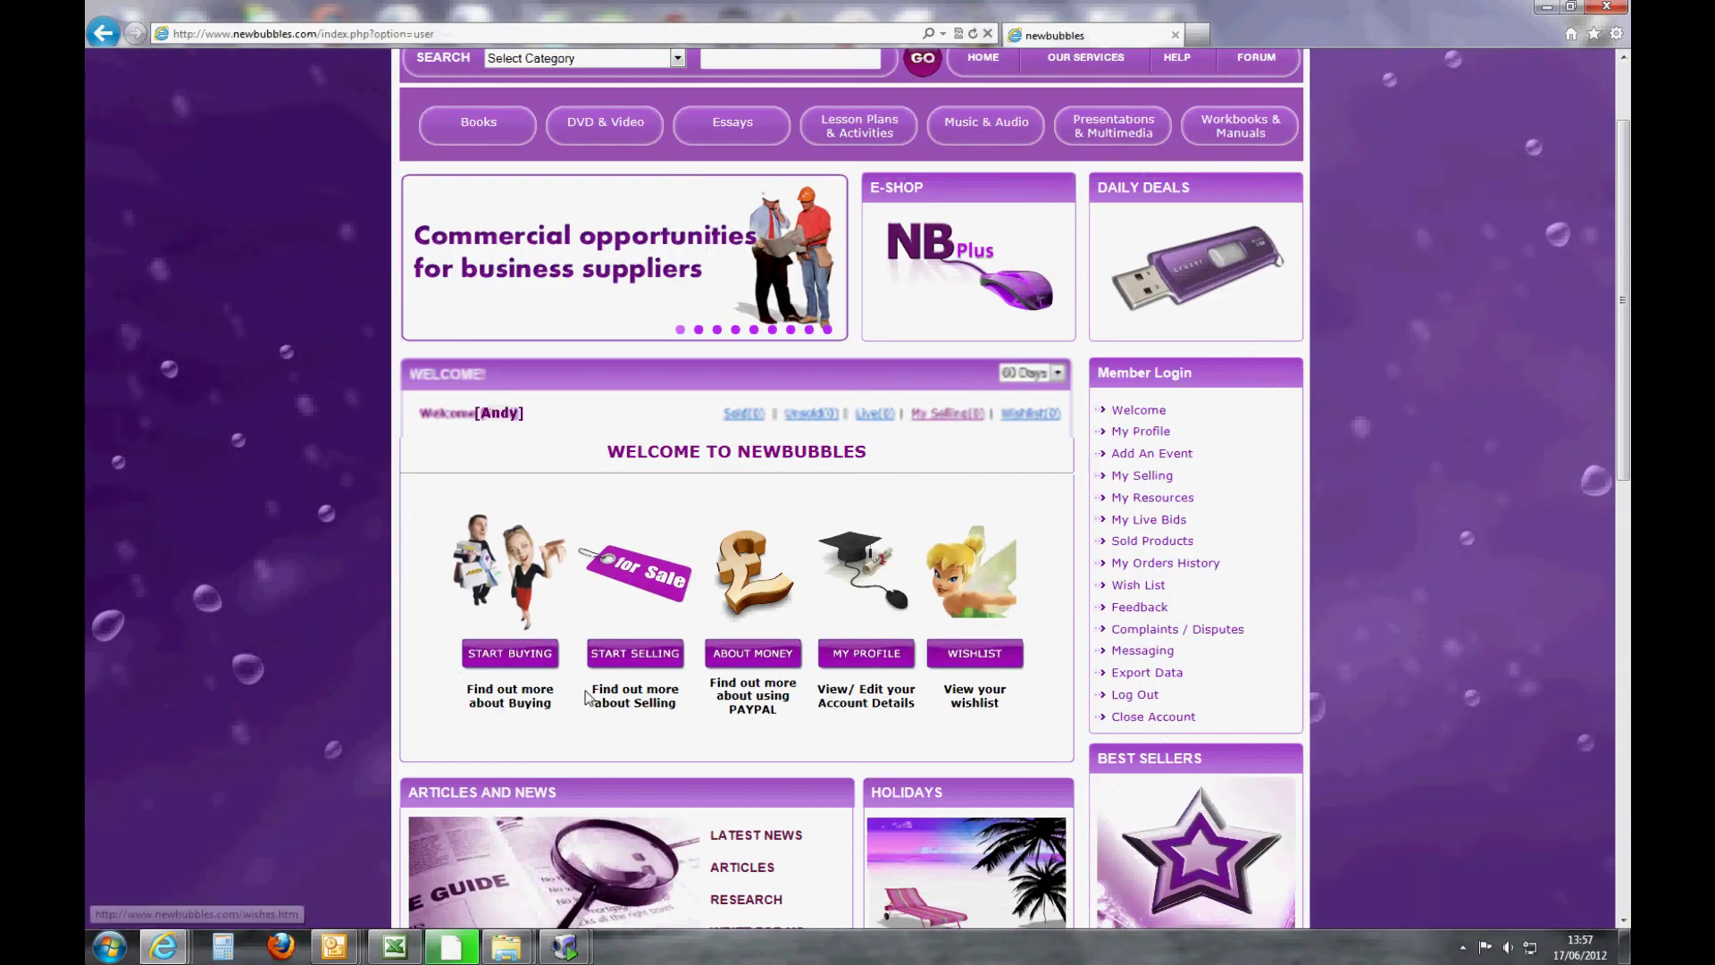